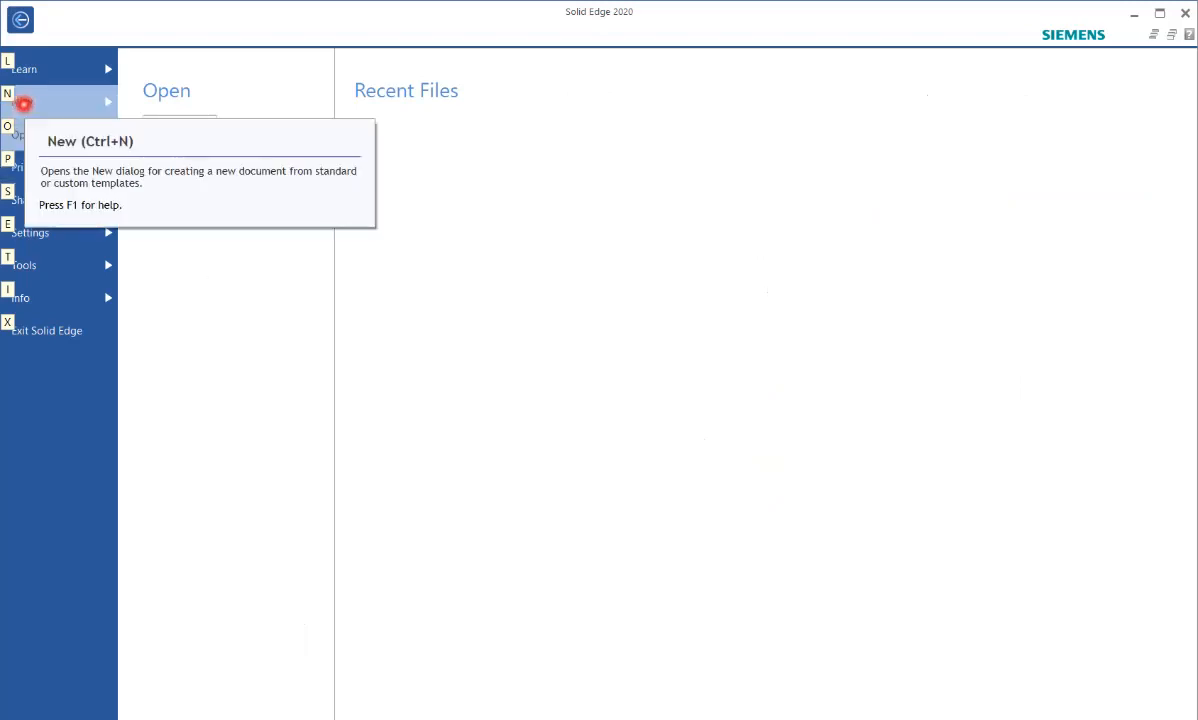
Create a new GB Metric Part document and start an Extrude sketch on the Front (xz) plane.
{"action": "left_click", "coordinate": [22, 102]}
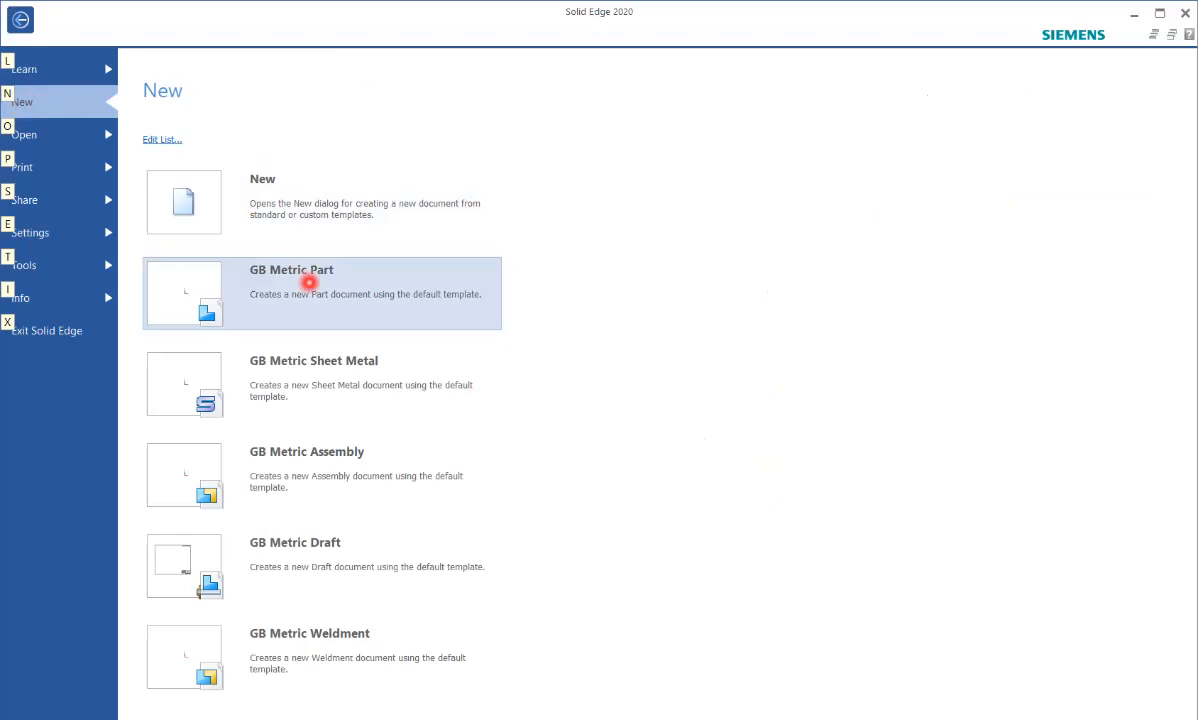
{"action": "left_click", "coordinate": [311, 283]}
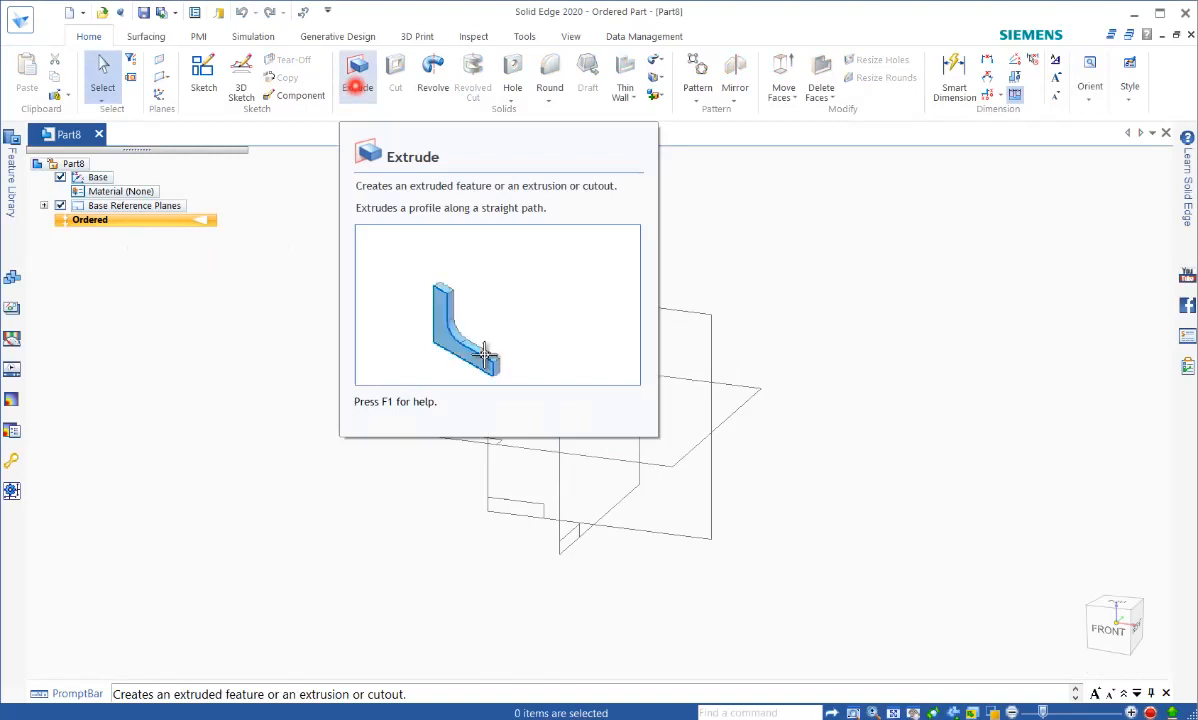
{"action": "left_click", "coordinate": [355, 87]}
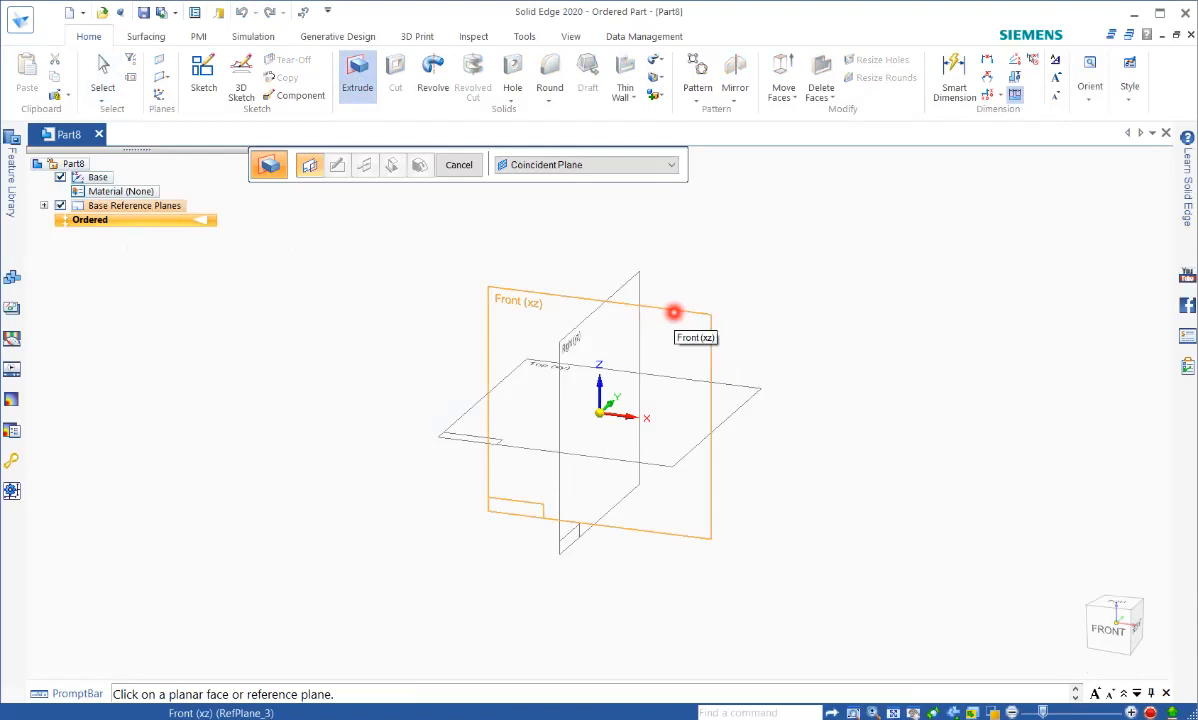
{"action": "left_click", "coordinate": [673, 312]}
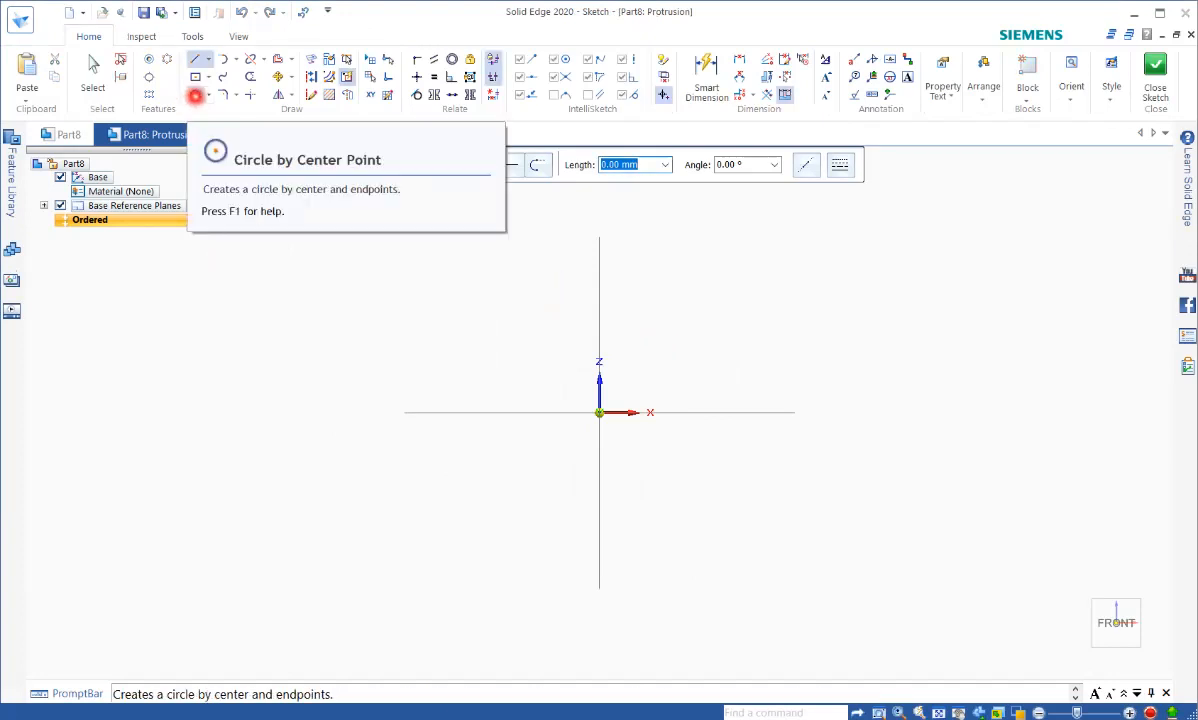
Sketch a circle about 30 mm in diameter at the origin and one about 18 mm in diameter below it on the vertical axis.
{"action": "left_click", "coordinate": [195, 95]}
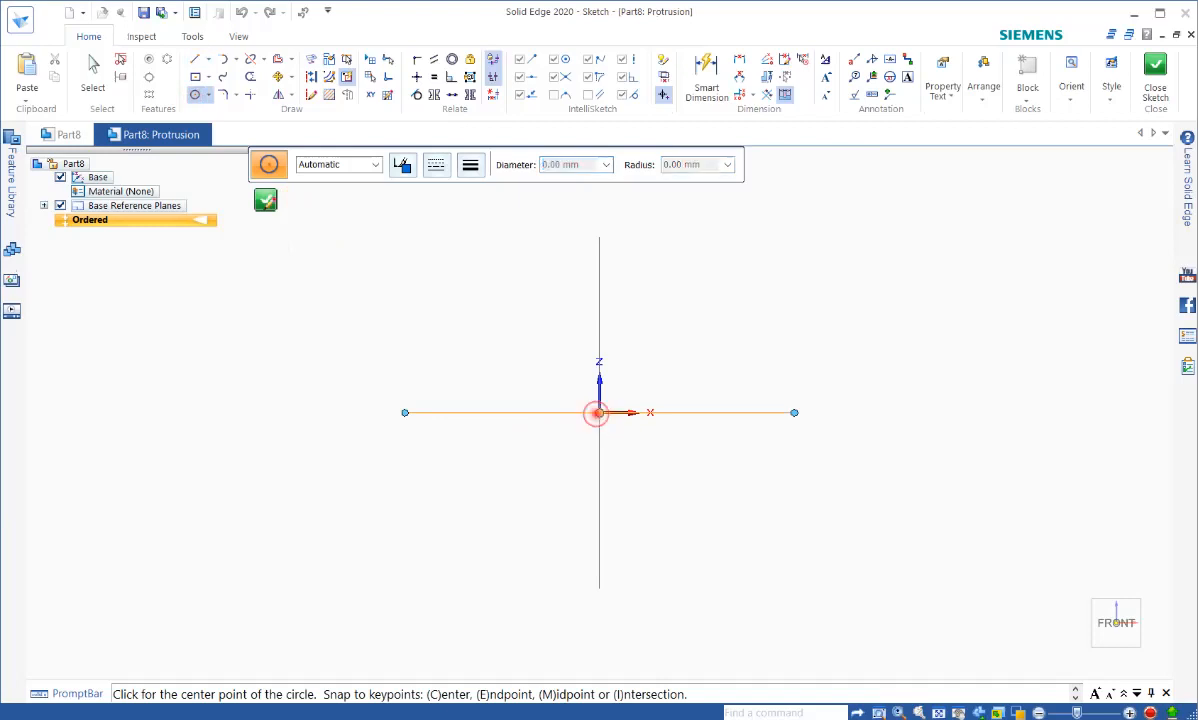
{"action": "left_click", "coordinate": [597, 412]}
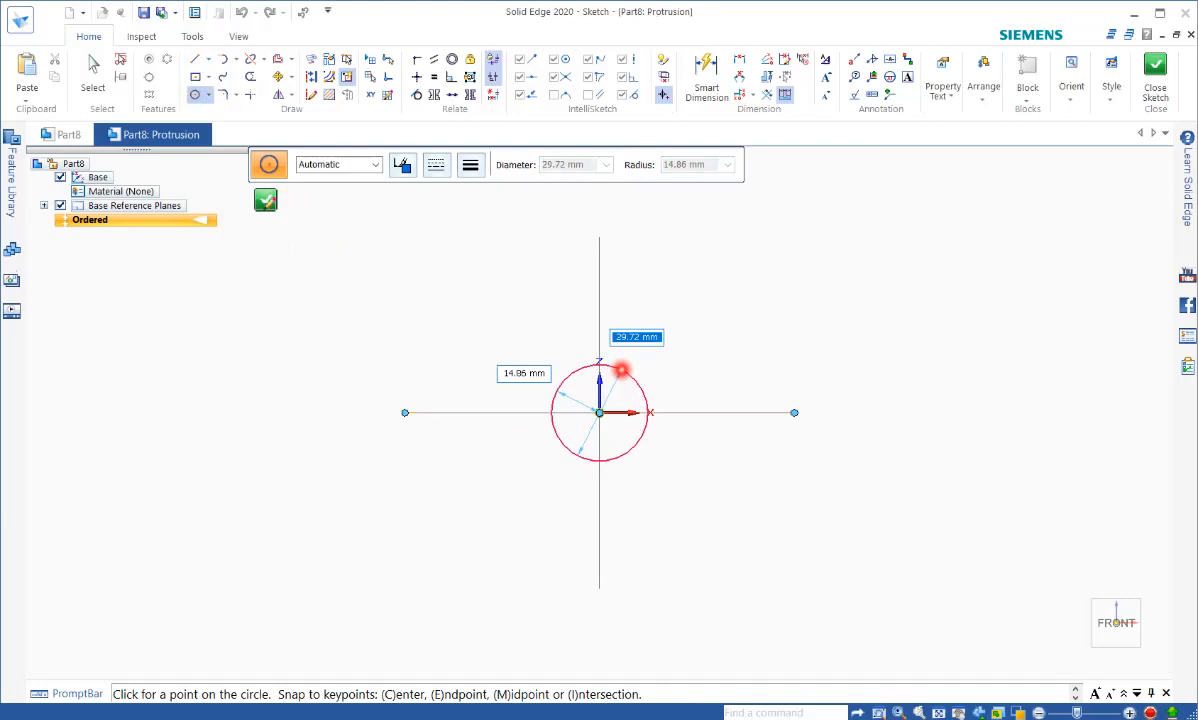
{"action": "left_click", "coordinate": [621, 371]}
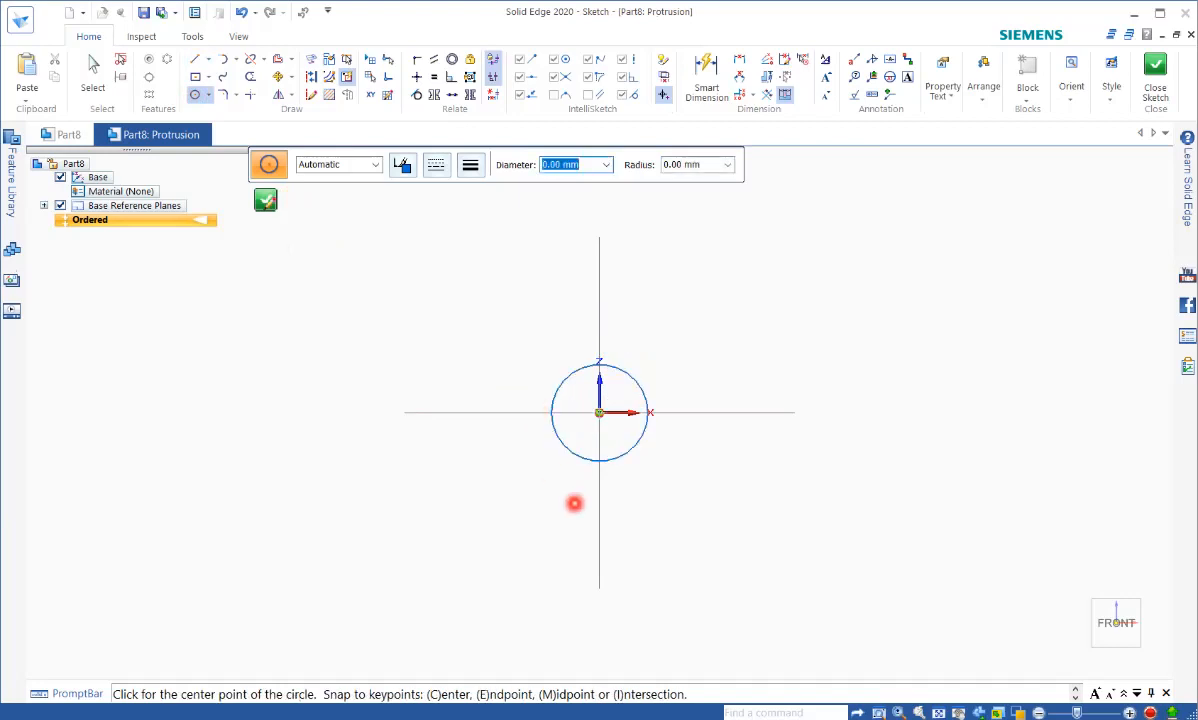
{"action": "left_click", "coordinate": [599, 478]}
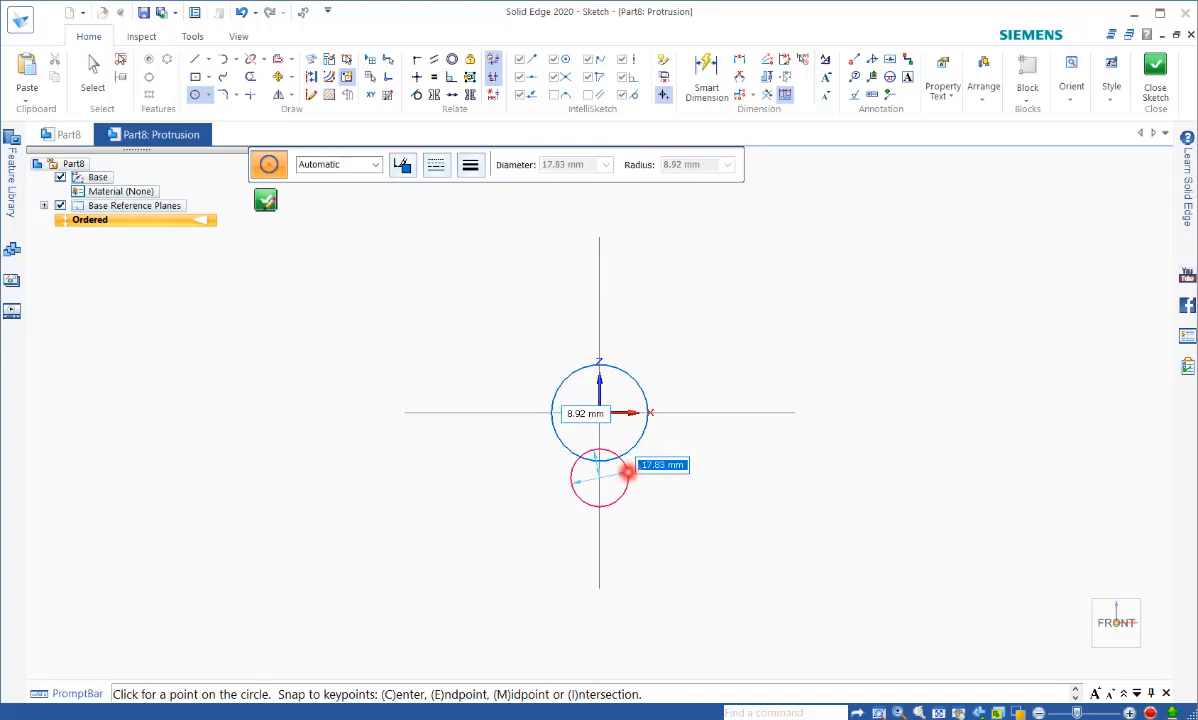
{"action": "left_click", "coordinate": [627, 471]}
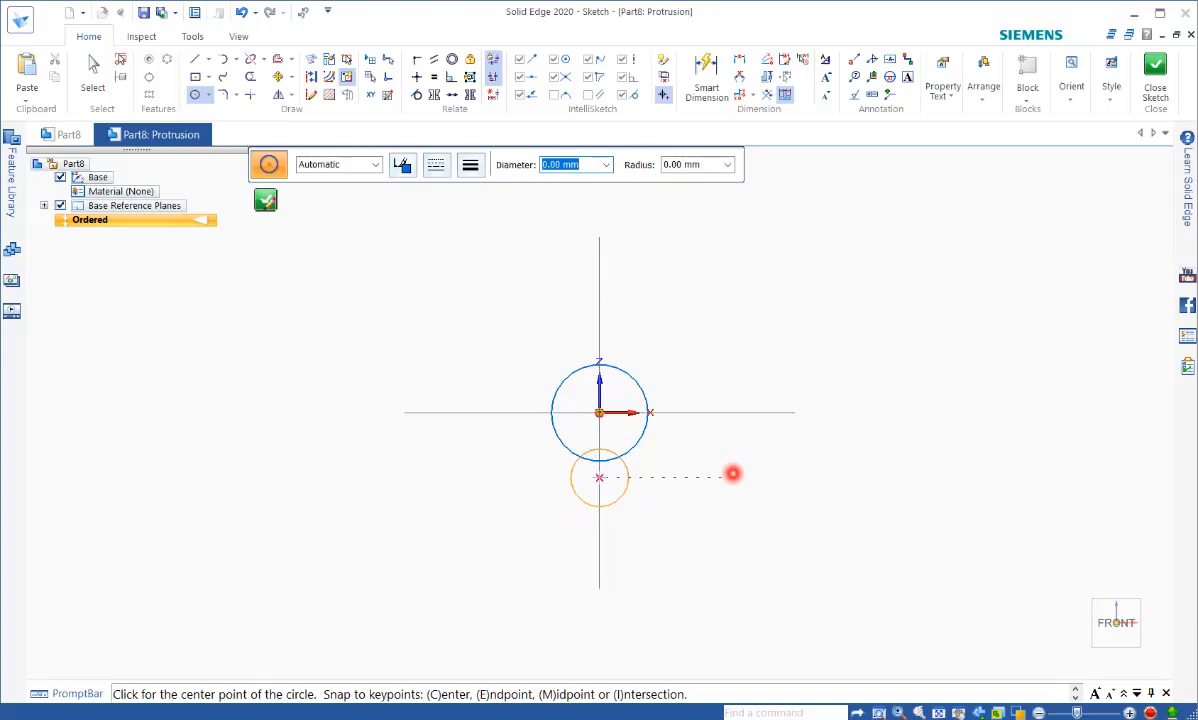
{"action": "left_click", "coordinate": [731, 320]}
{"action": "left_click", "coordinate": [754, 344]}
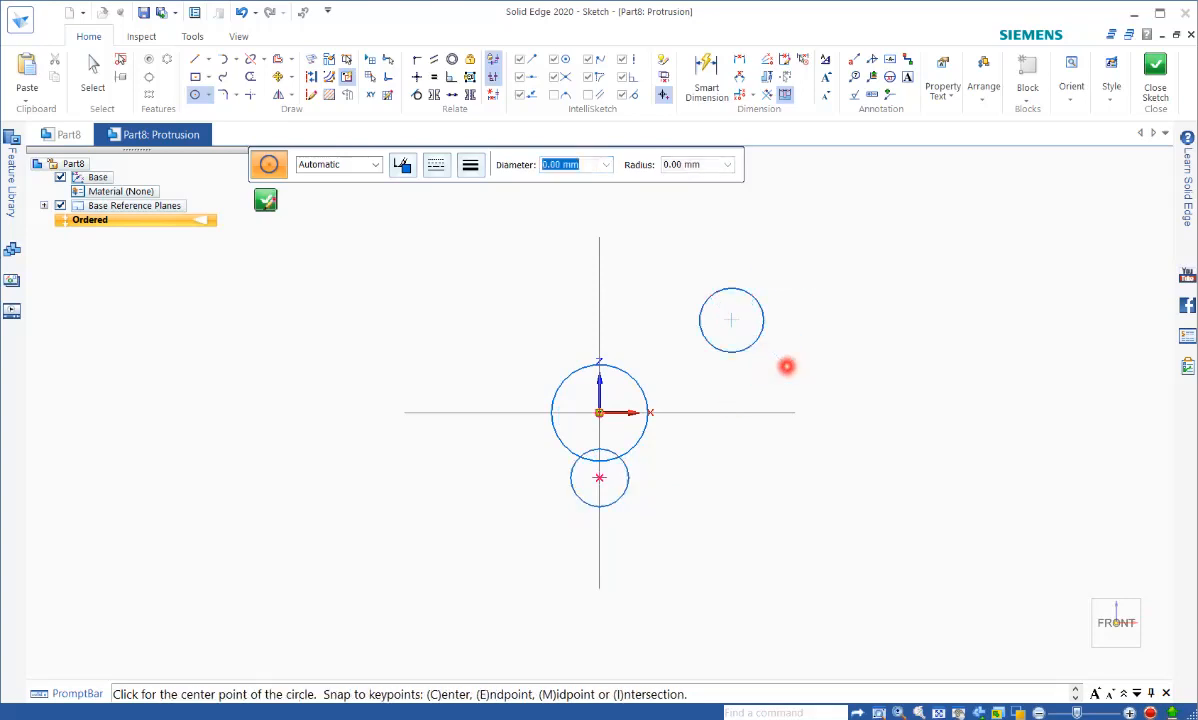
{"action": "left_click", "coordinate": [95, 70]}
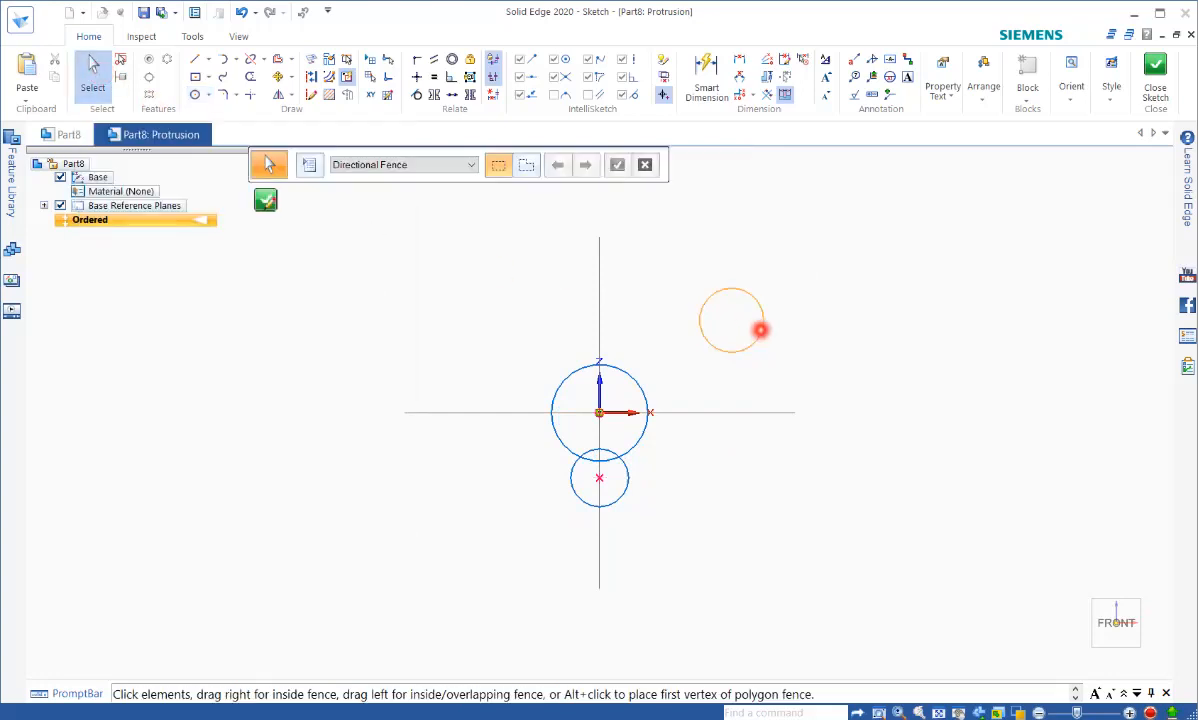
{"action": "left_click", "coordinate": [760, 330]}
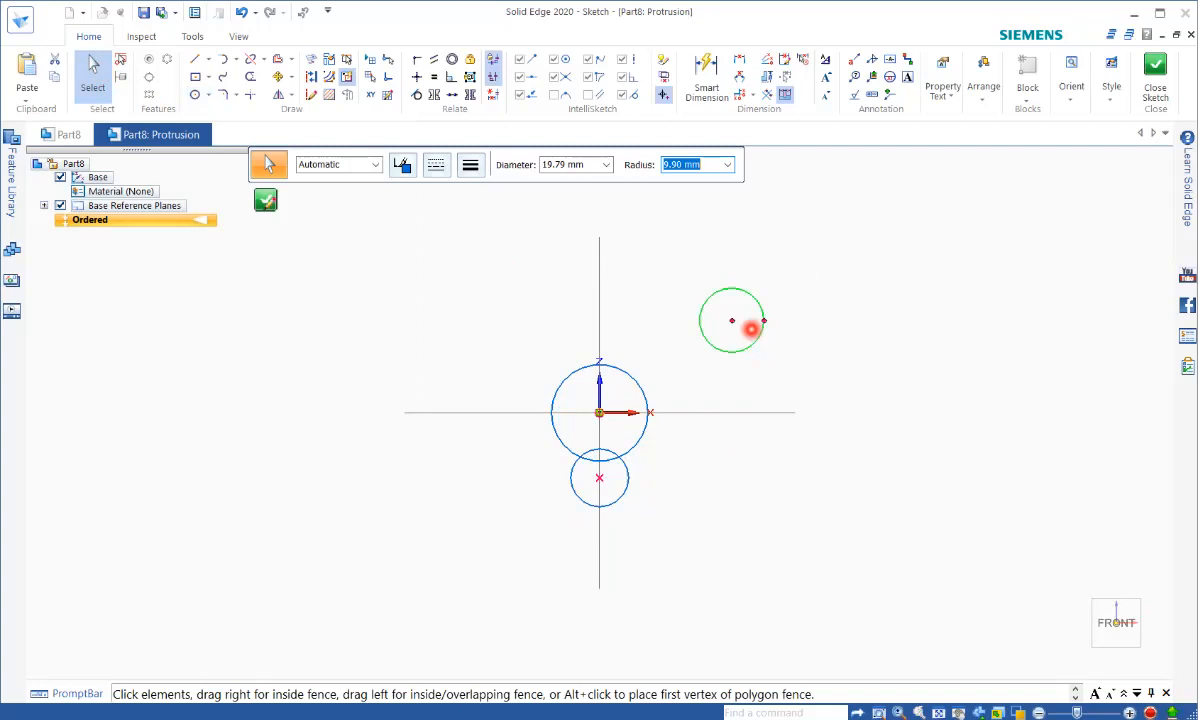
{"action": "key", "text": "Delete"}
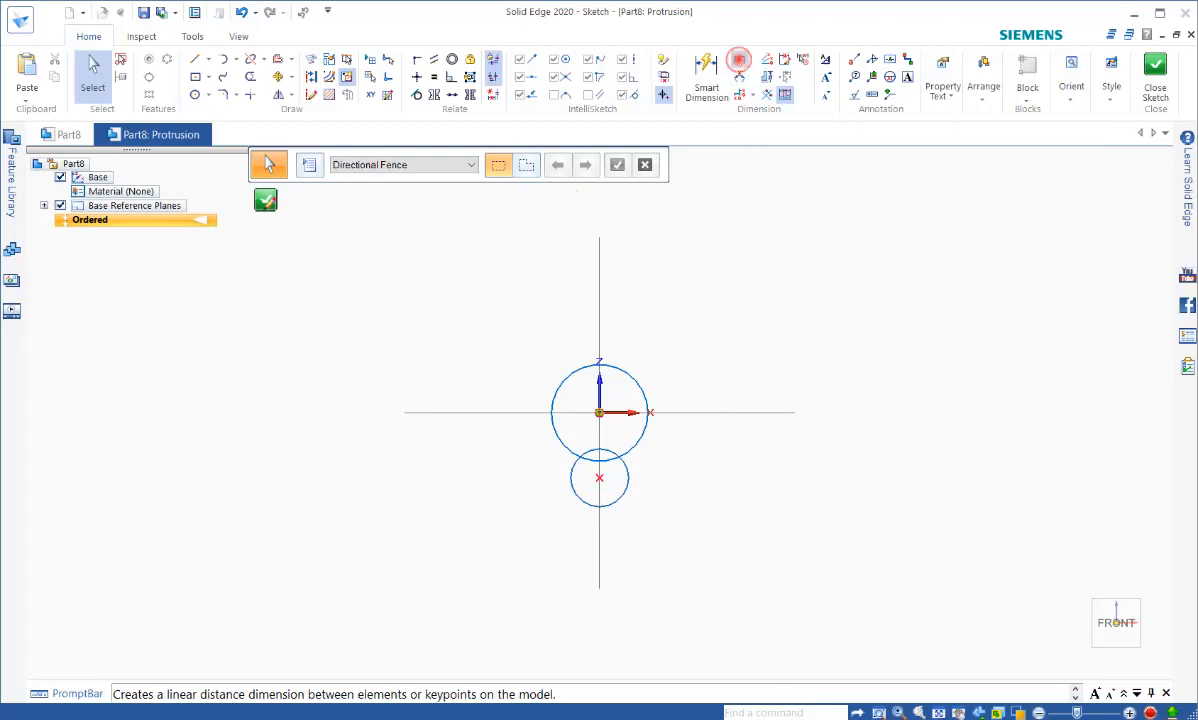
Dimension the lower circle's centre from the horizontal axis and set the distance to 15 mm.
{"action": "left_click", "coordinate": [739, 60]}
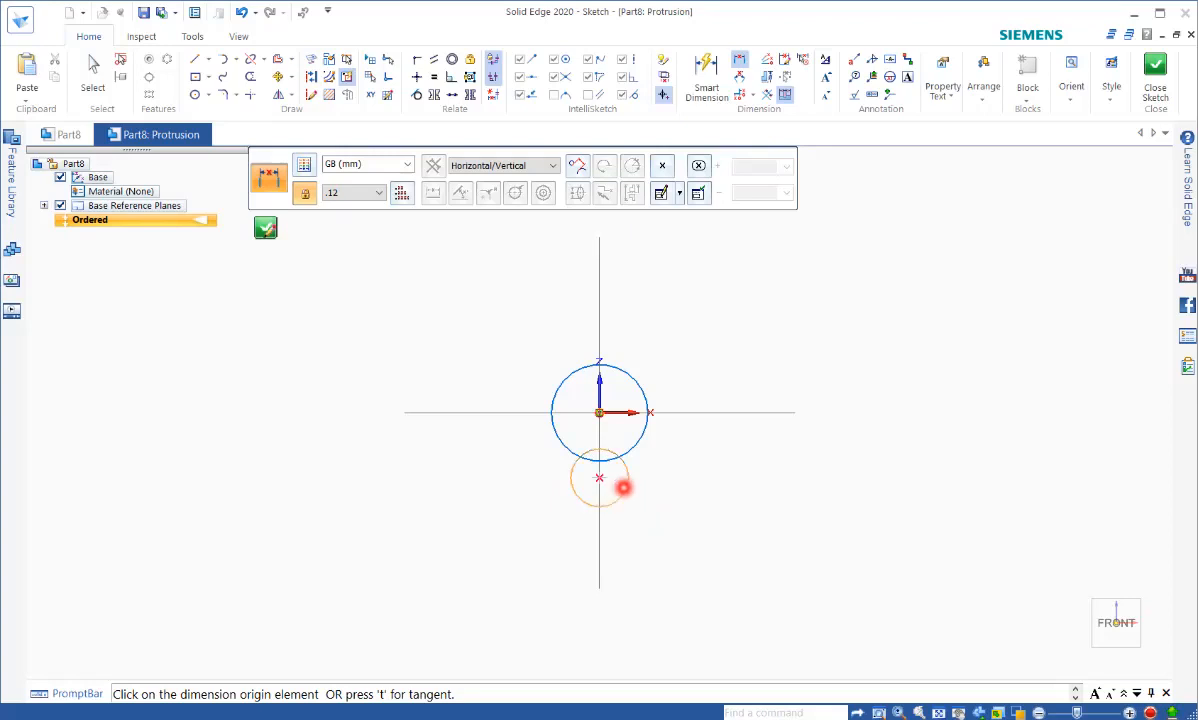
{"action": "left_click", "coordinate": [599, 478]}
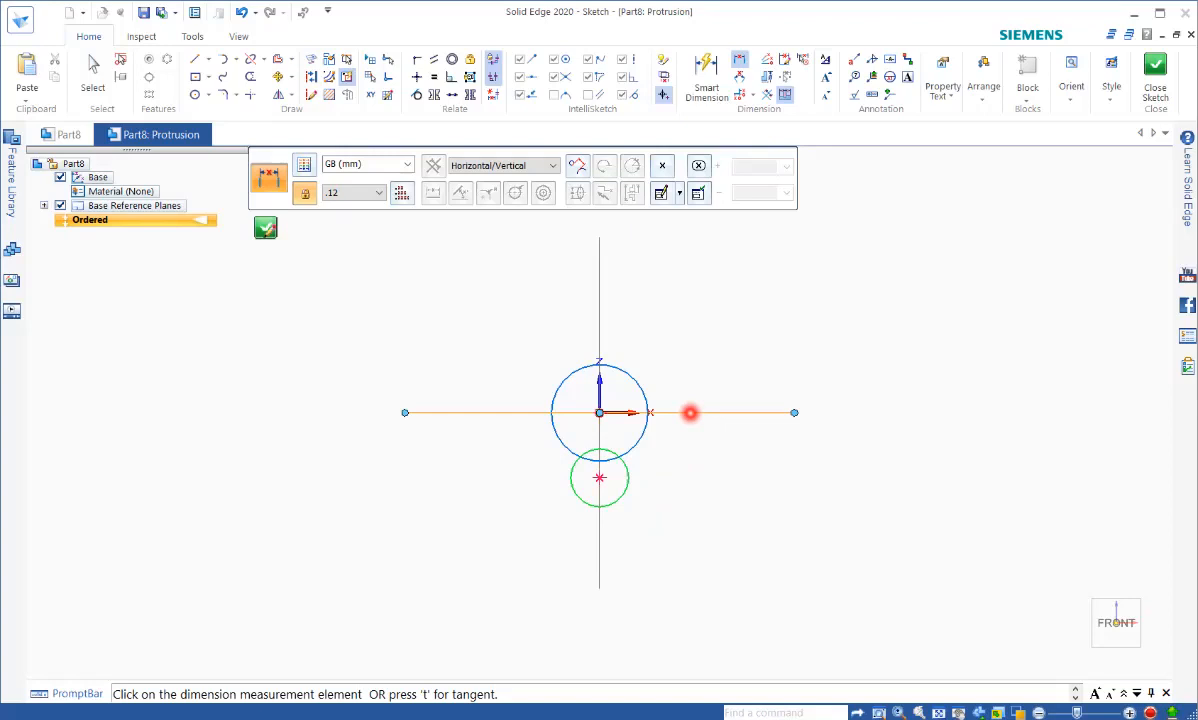
{"action": "left_click", "coordinate": [690, 412]}
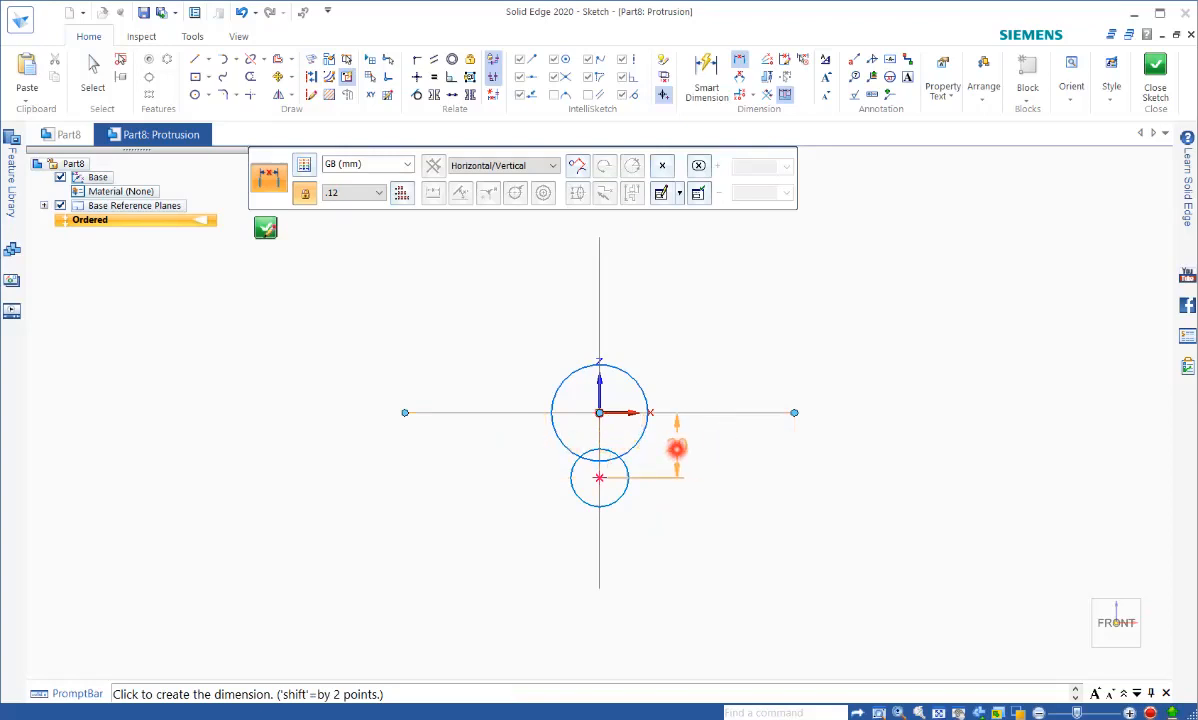
{"action": "left_click", "coordinate": [714, 446]}
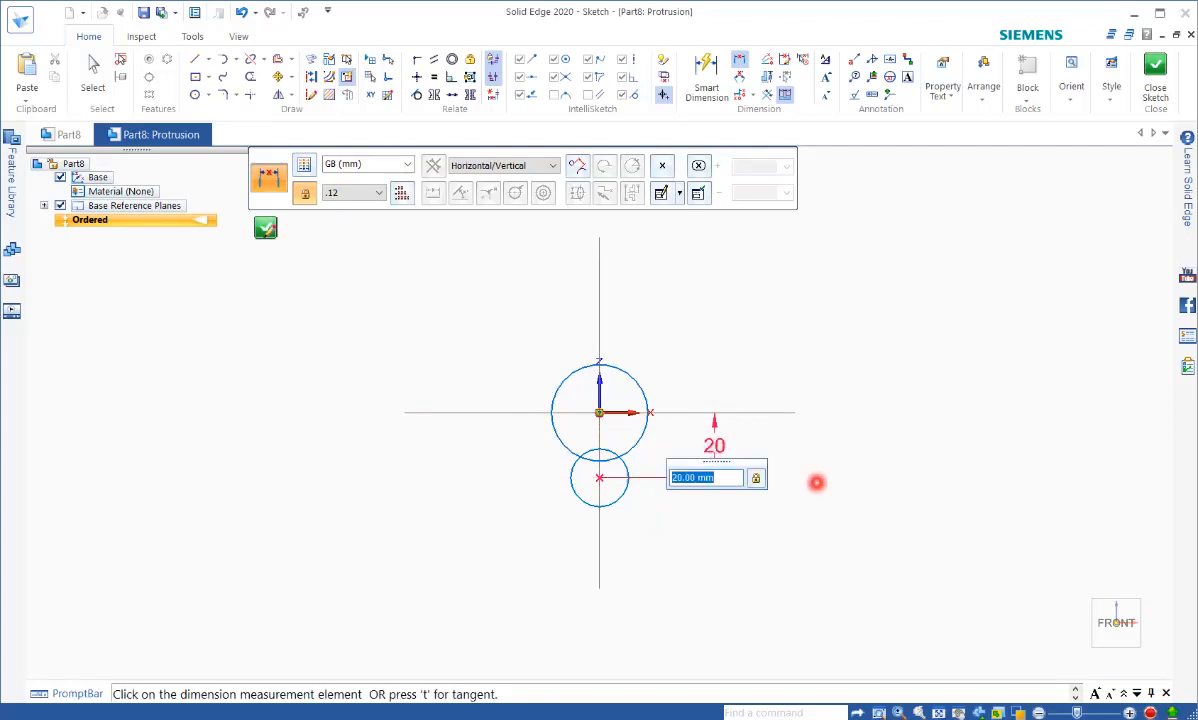
{"action": "type", "text": "15"}
{"action": "key", "text": "Return"}
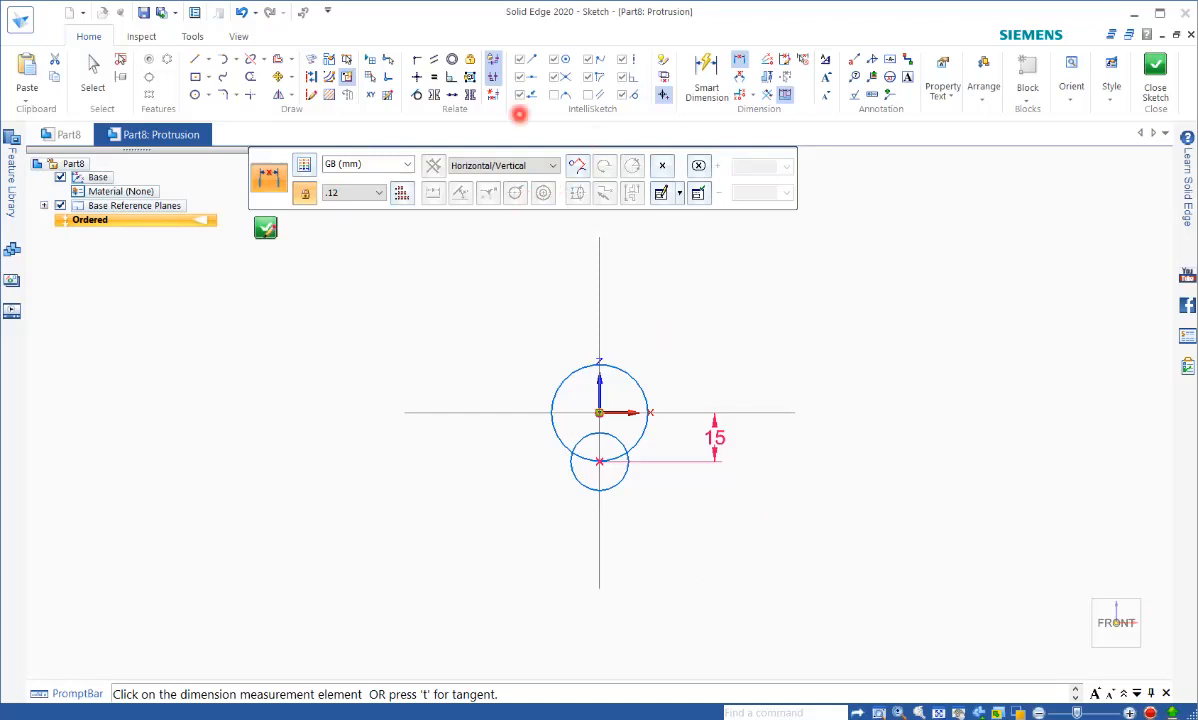
{"action": "left_click", "coordinate": [739, 59]}
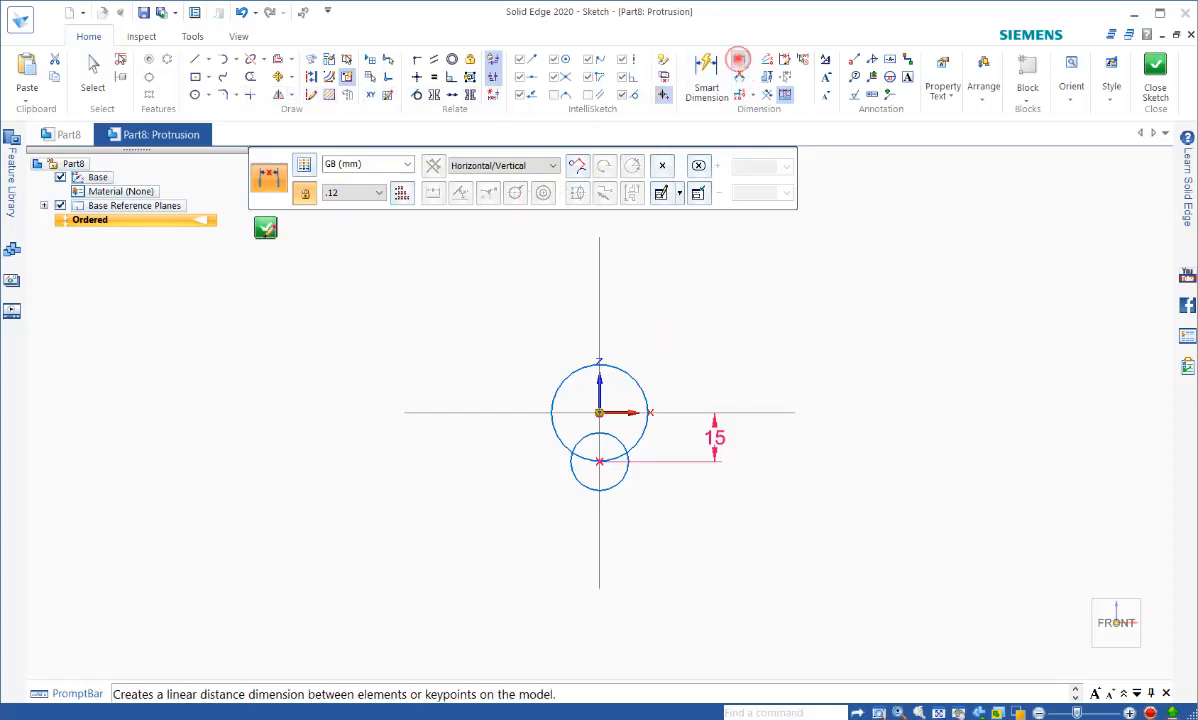
{"action": "left_click", "coordinate": [92, 68]}
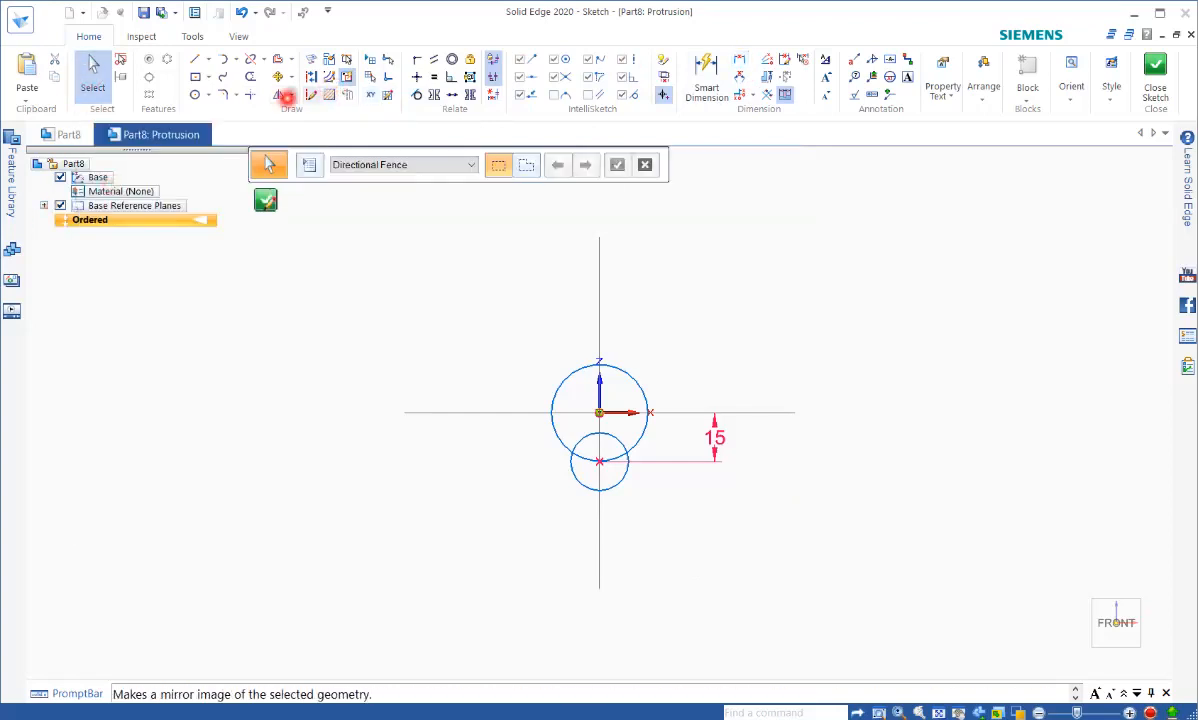
Trim the two overlapping inner arcs so the circles form one closed outline, and close the sketch.
{"action": "left_click", "coordinate": [250, 75]}
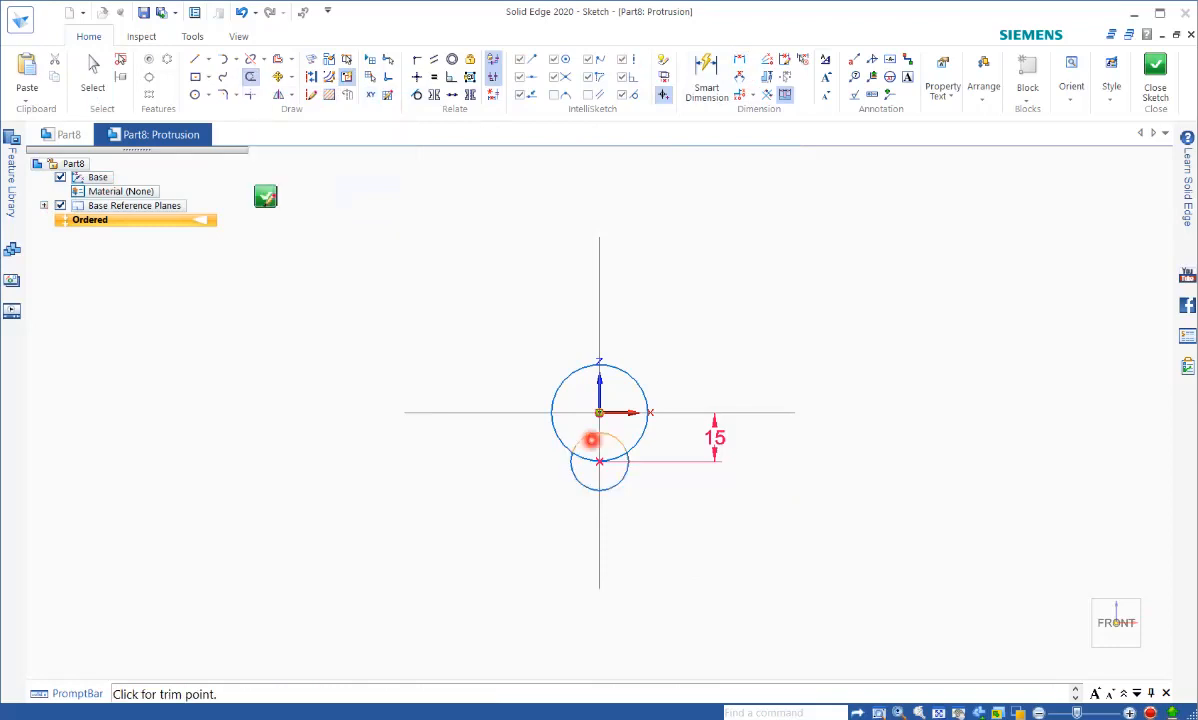
{"action": "left_click", "coordinate": [591, 440]}
{"action": "left_click", "coordinate": [586, 459]}
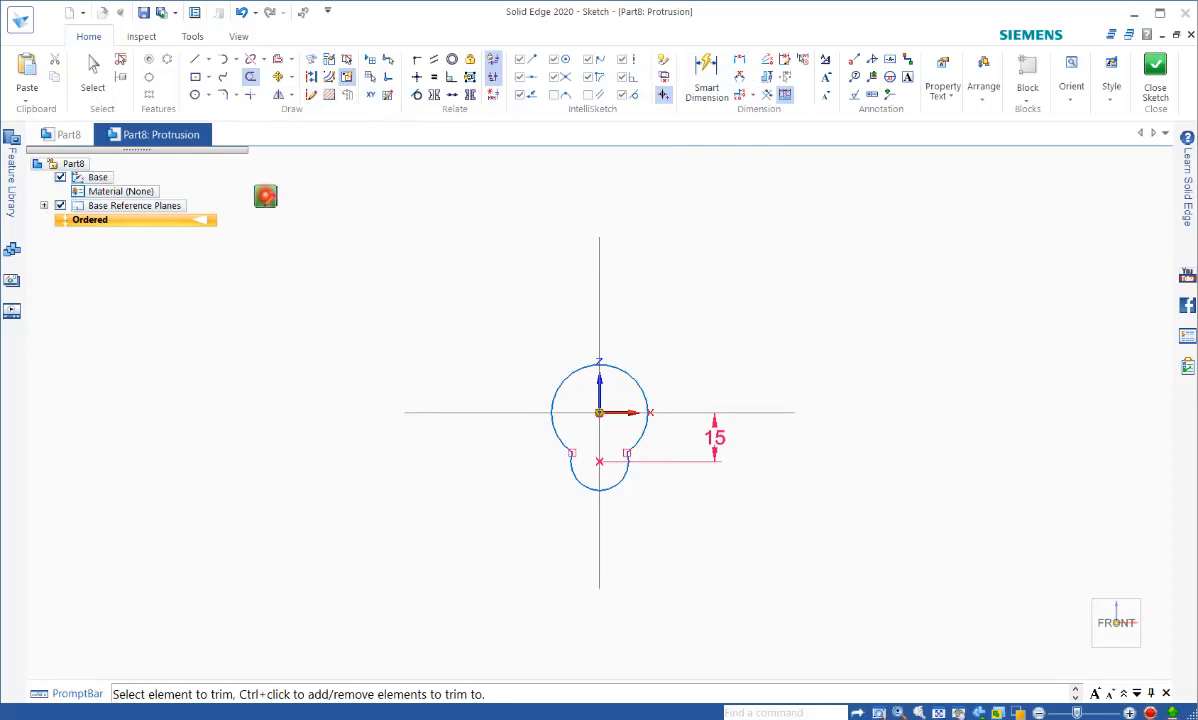
{"action": "left_click", "coordinate": [265, 196]}
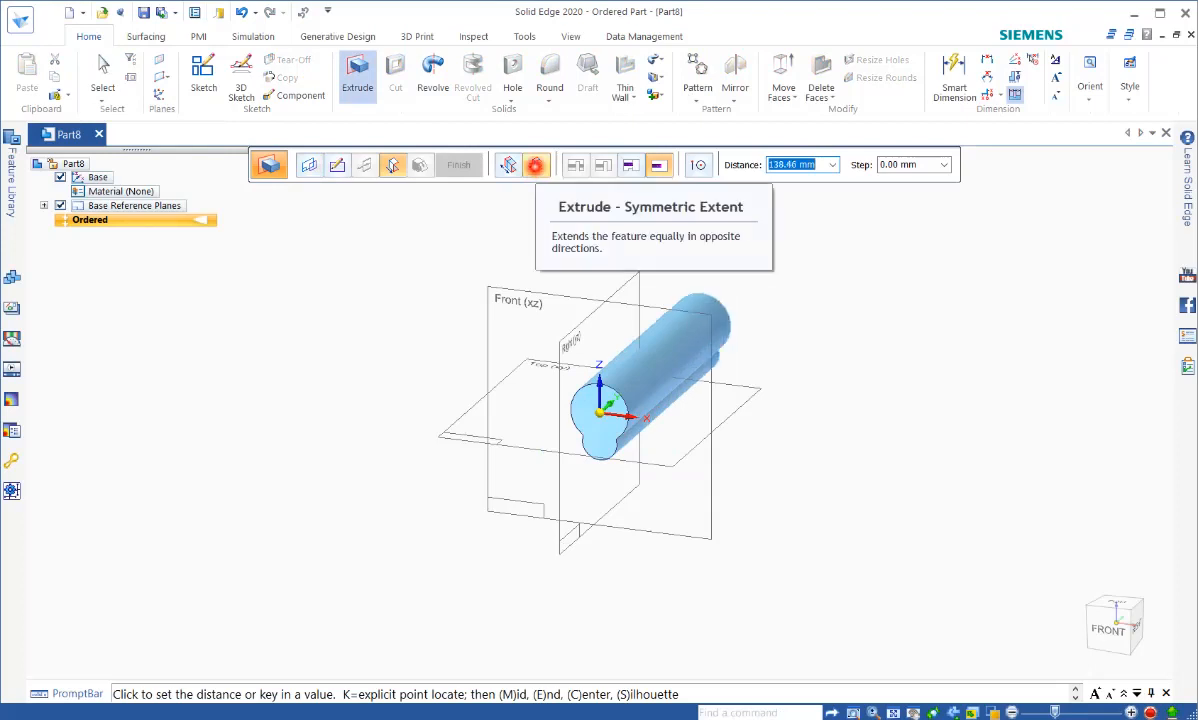
Extrude the profile about 13 mm with symmetric extent and finish the feature.
{"action": "left_click", "coordinate": [536, 165]}
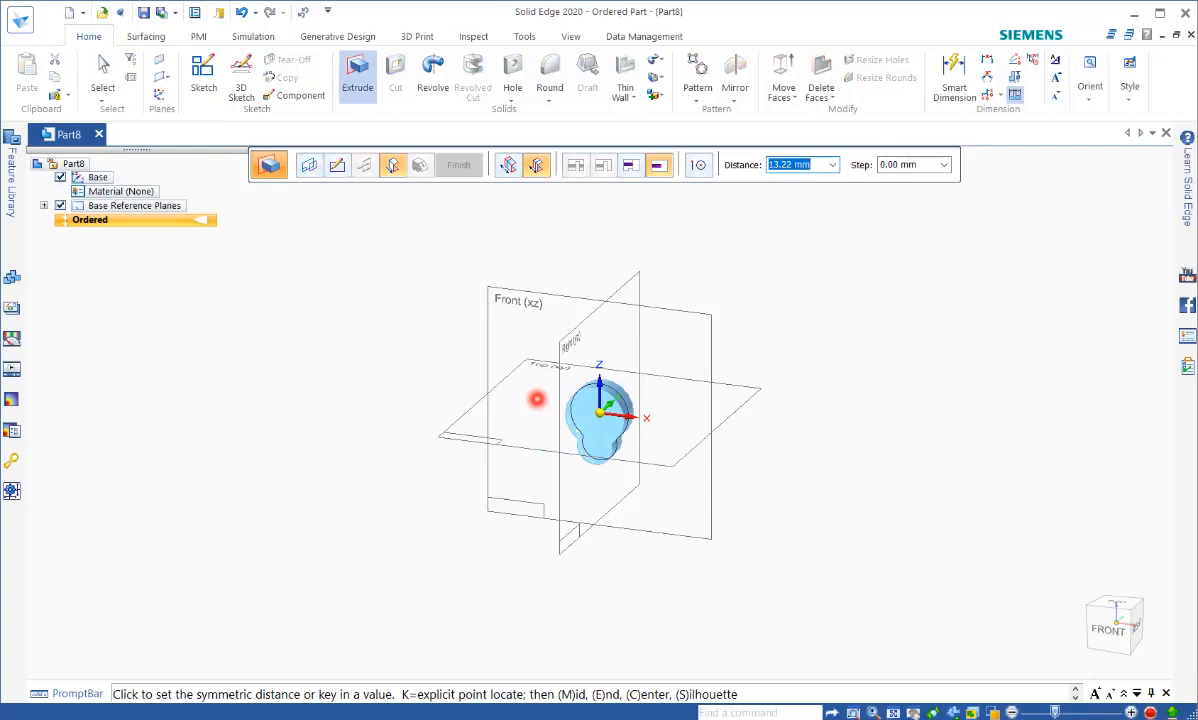
{"action": "left_click", "coordinate": [537, 399]}
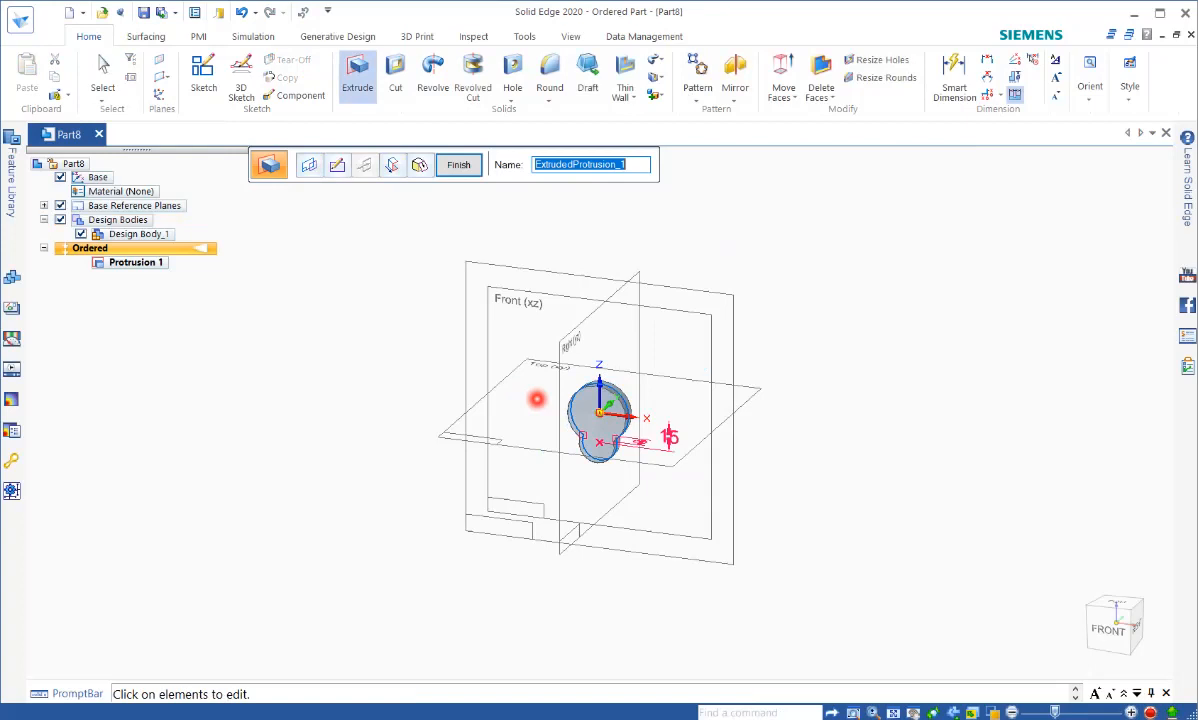
{"action": "left_click", "coordinate": [460, 164]}
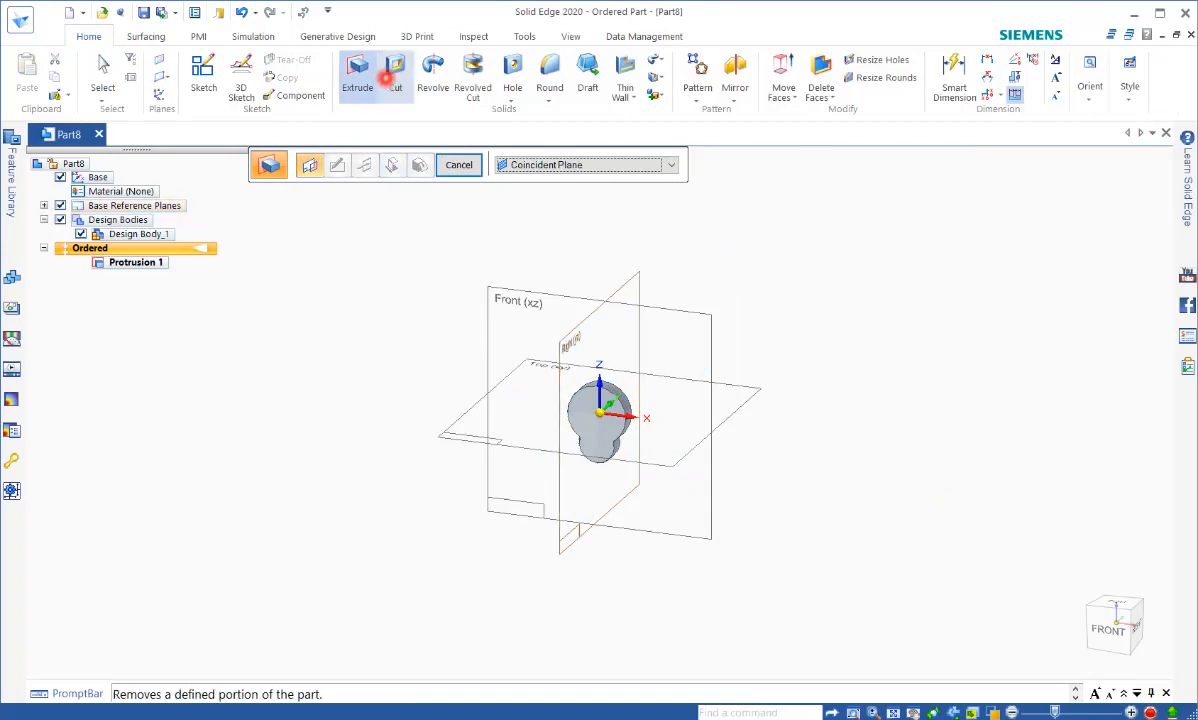
Start a Cut sketch on the Front (xz) plane and draw a circle about 18 mm in diameter centred on the origin.
{"action": "left_click", "coordinate": [396, 73]}
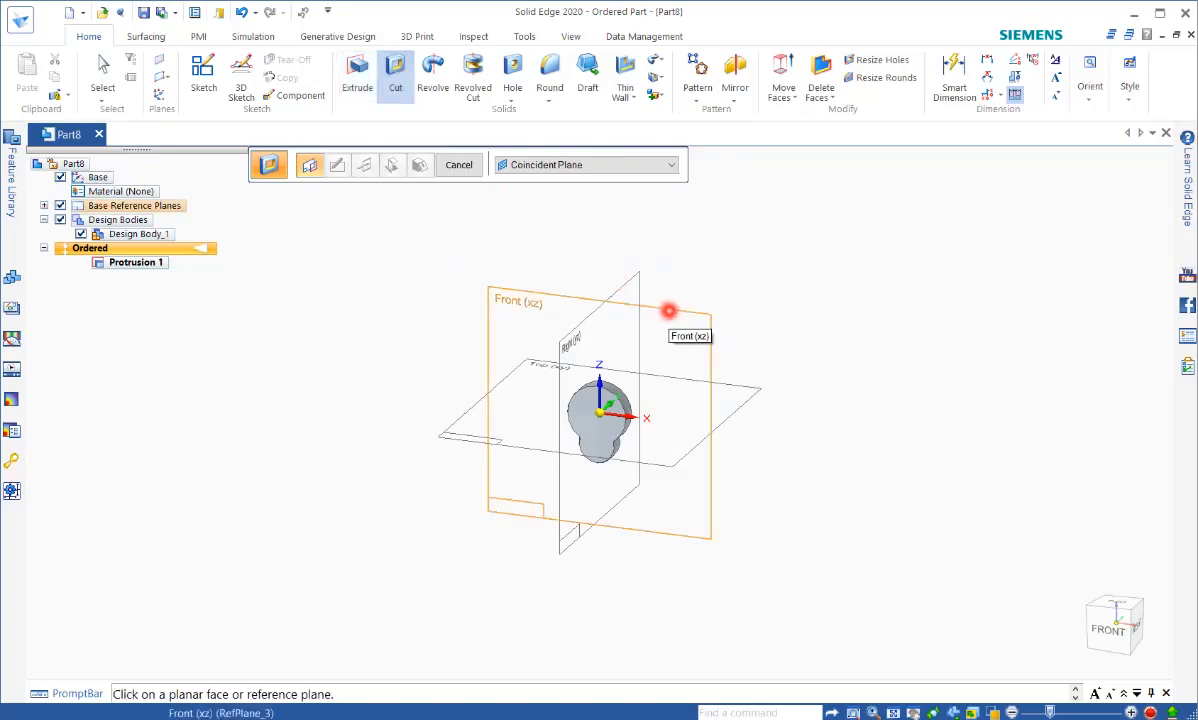
{"action": "left_click", "coordinate": [668, 311]}
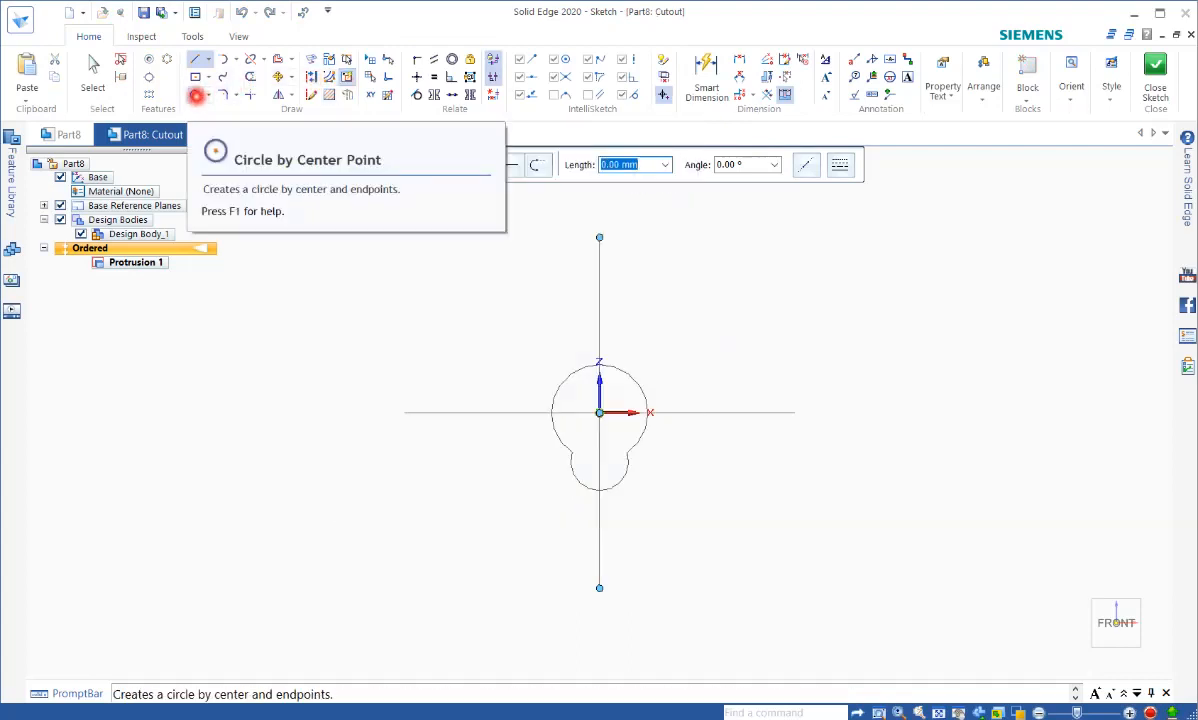
{"action": "left_click", "coordinate": [196, 95]}
{"action": "scroll", "coordinate": [648, 432], "scroll_direction": "up", "scroll_amount": 4}
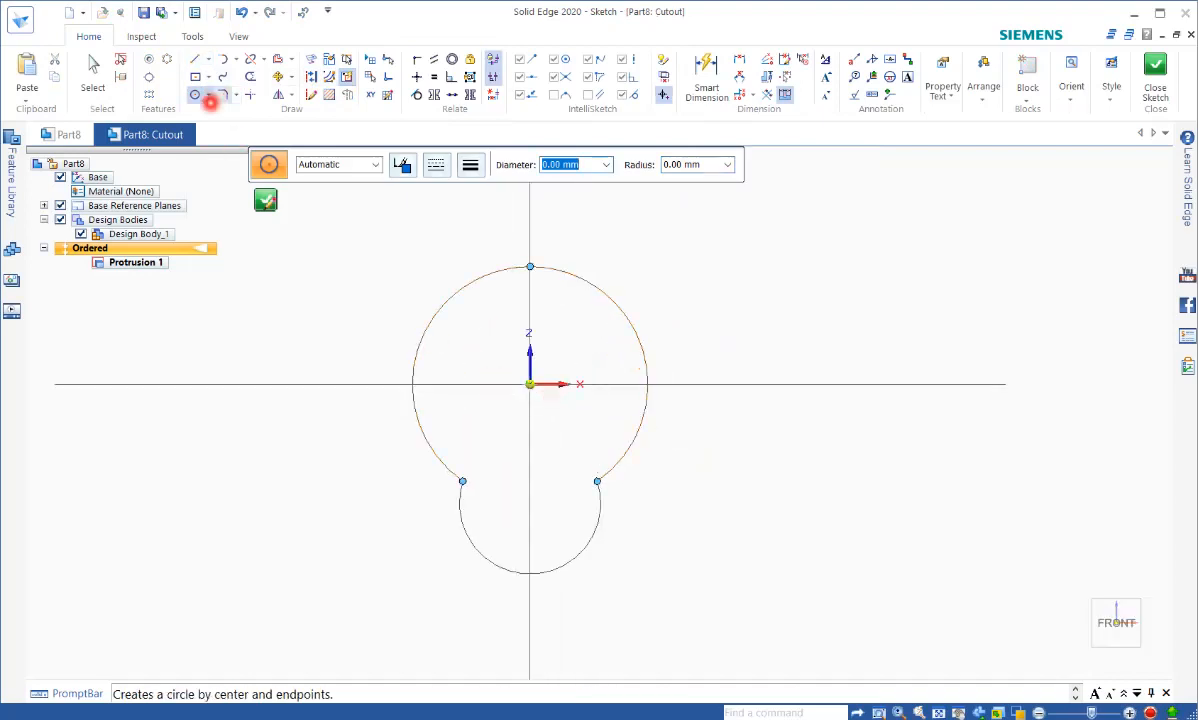
{"action": "left_click", "coordinate": [529, 384]}
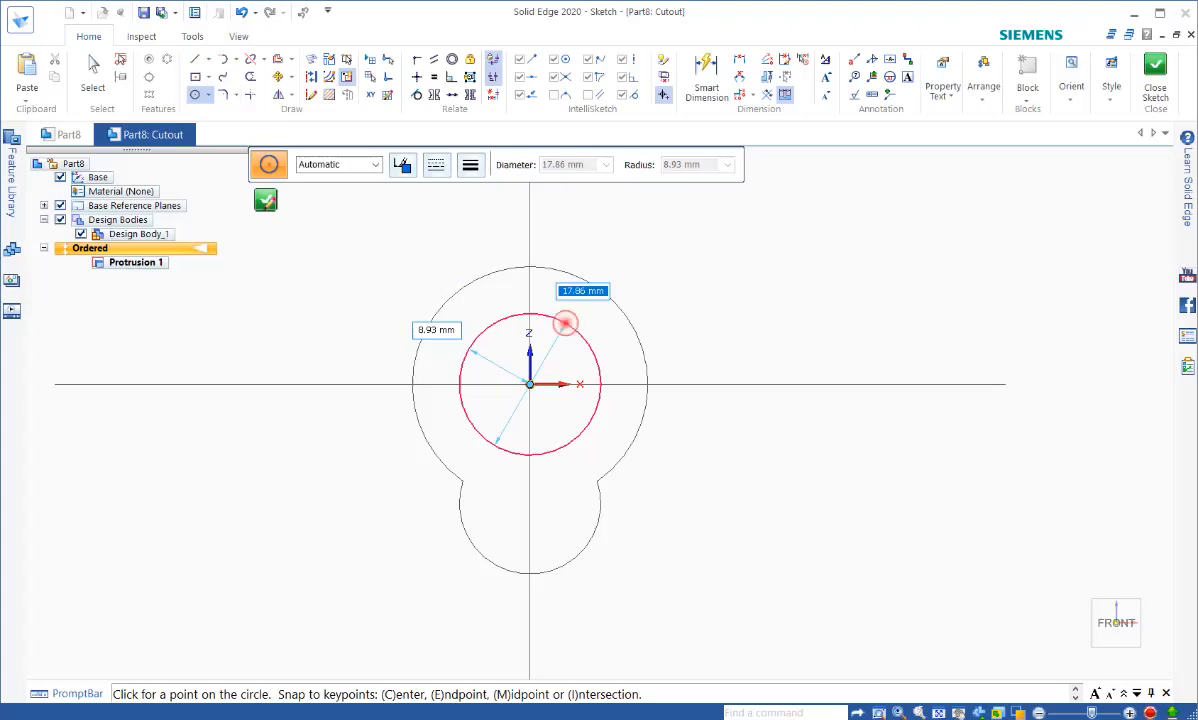
{"action": "left_click", "coordinate": [565, 323]}
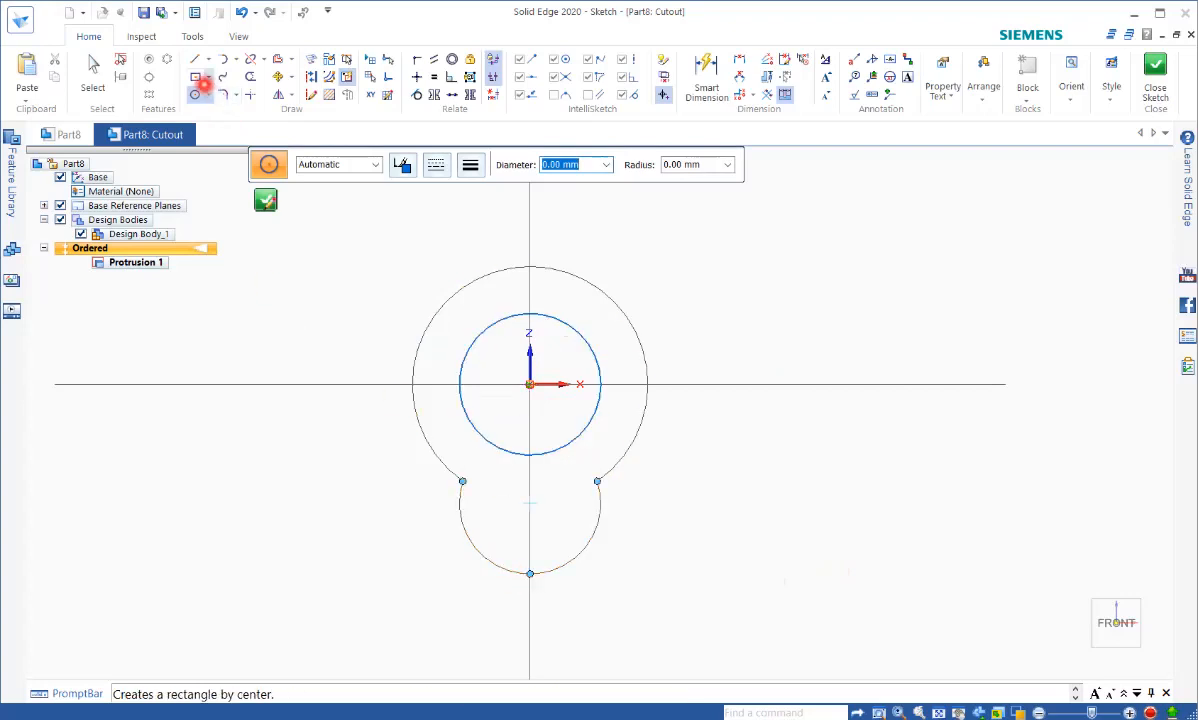
Sketch a two-point rectangle about 7 mm wide and 24 mm high, from inside the circle down past the body's lower lobe.
{"action": "left_click", "coordinate": [206, 78]}
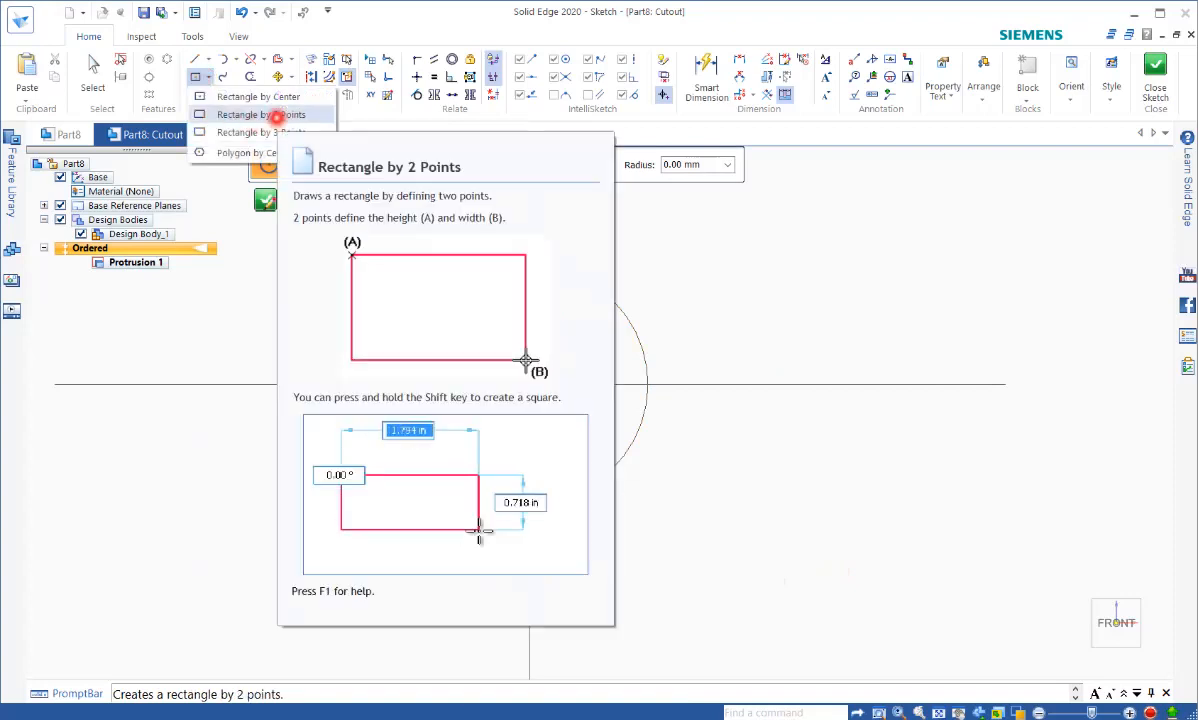
{"action": "left_click", "coordinate": [276, 115]}
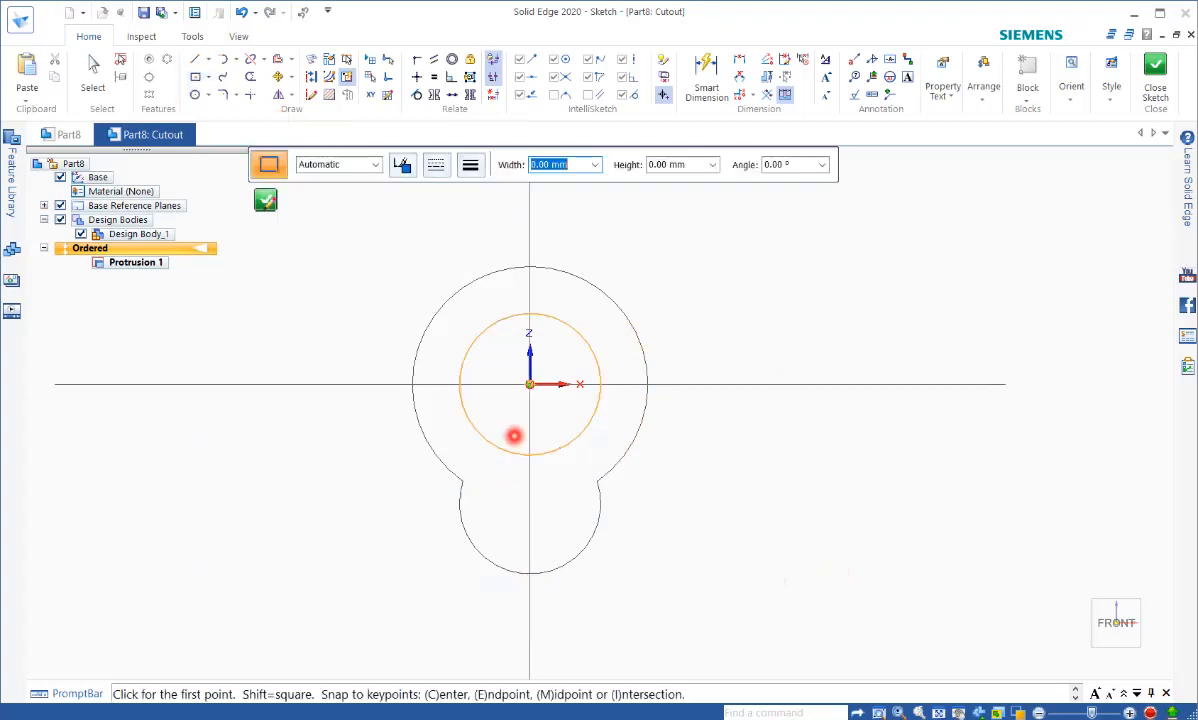
{"action": "left_click", "coordinate": [504, 422]}
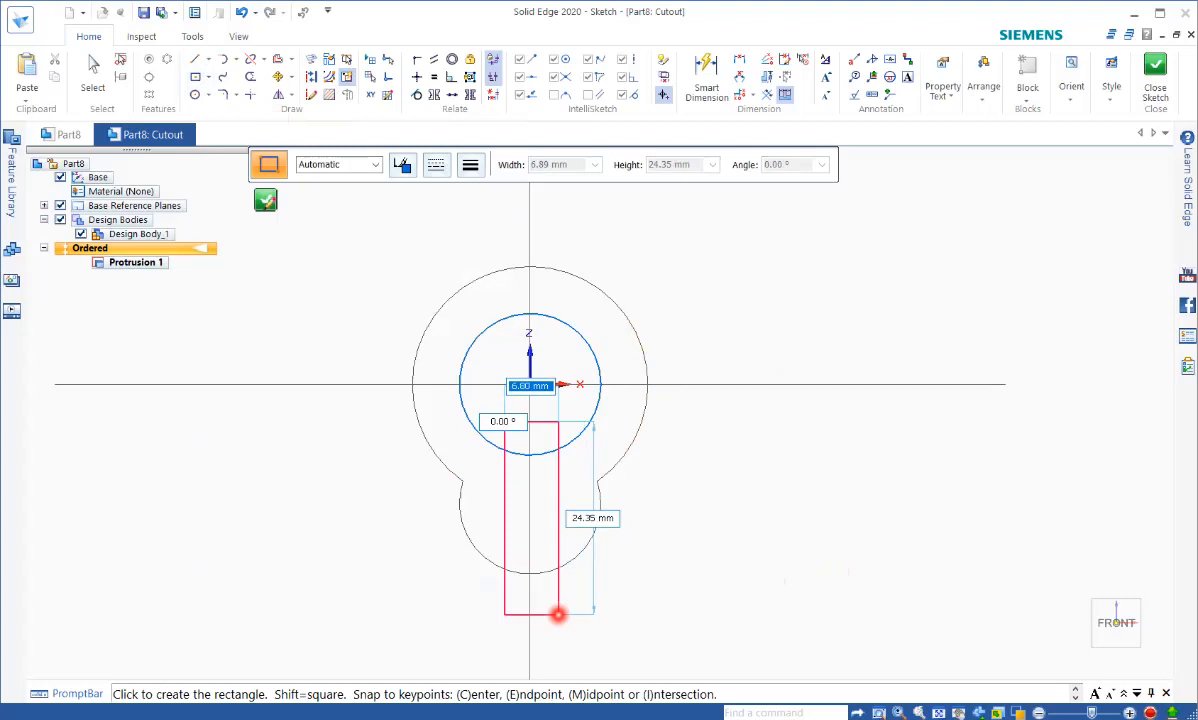
{"action": "left_click", "coordinate": [557, 613]}
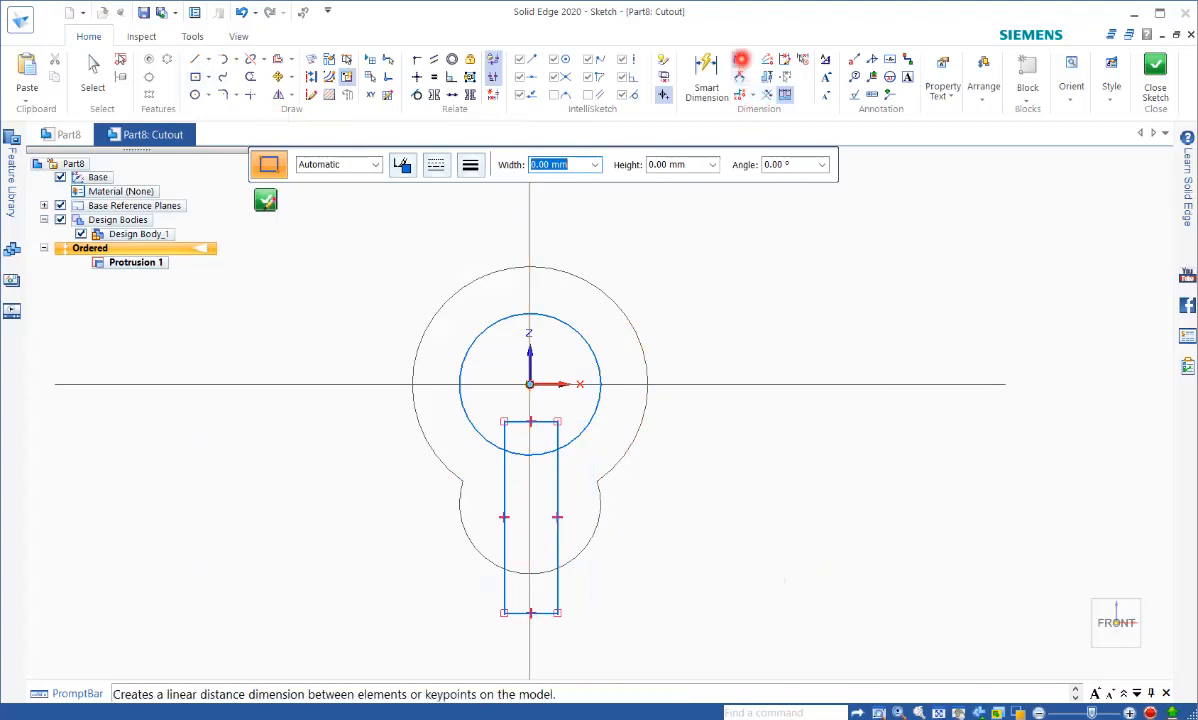
Dimension the slot rectangle's right side 3.5 mm from the vertical axis.
{"action": "left_click", "coordinate": [739, 59]}
{"action": "left_click", "coordinate": [556, 580]}
{"action": "left_click", "coordinate": [528, 591]}
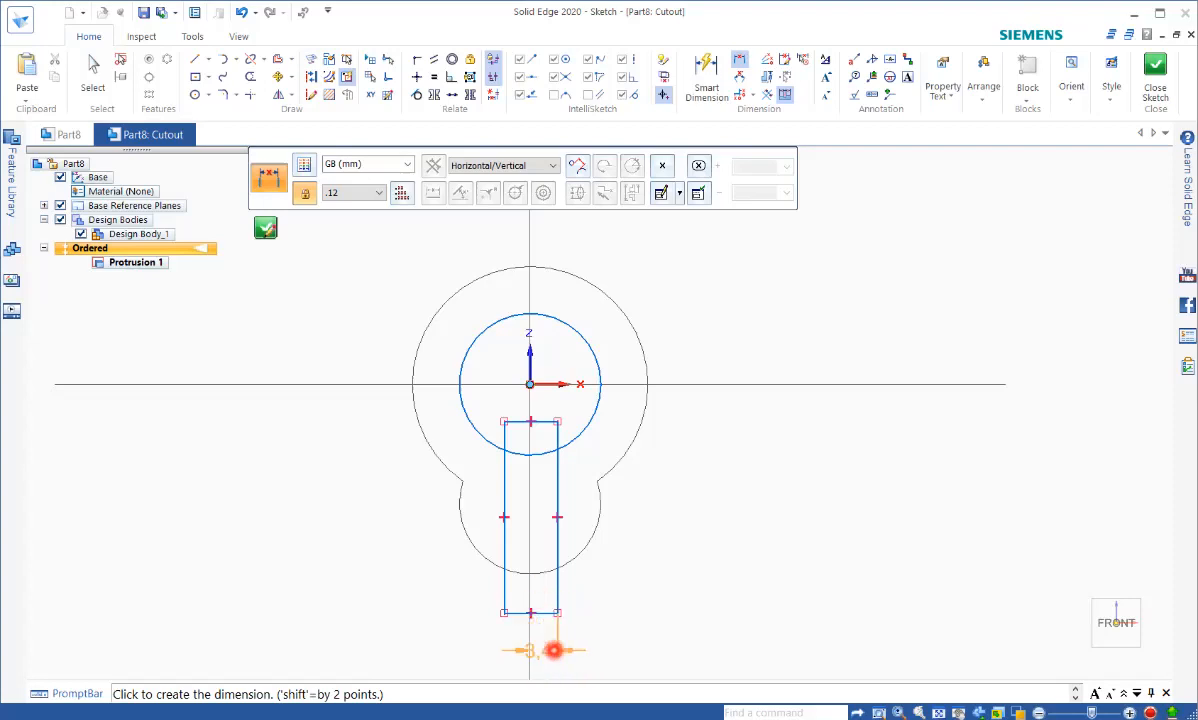
{"action": "left_click", "coordinate": [554, 651]}
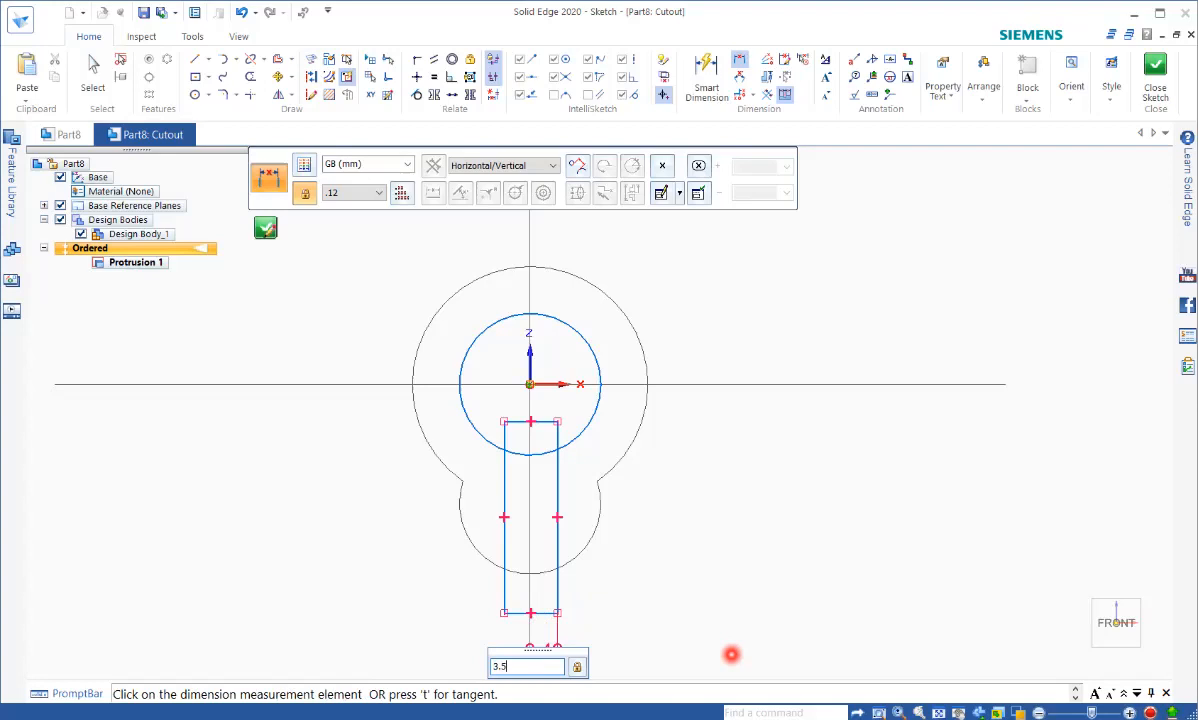
{"action": "type", "text": "3.5"}
{"action": "key", "text": "Return"}
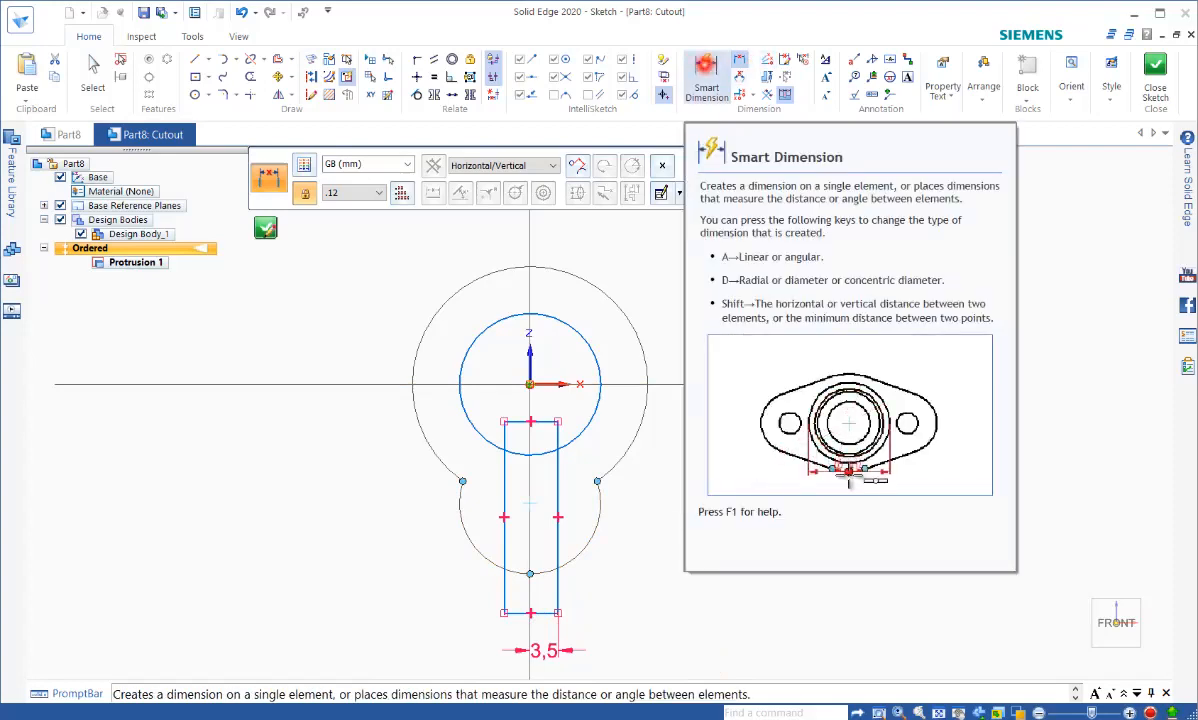
Dimension the slot rectangle's full width between its two long sides as 7 mm.
{"action": "left_click", "coordinate": [706, 67]}
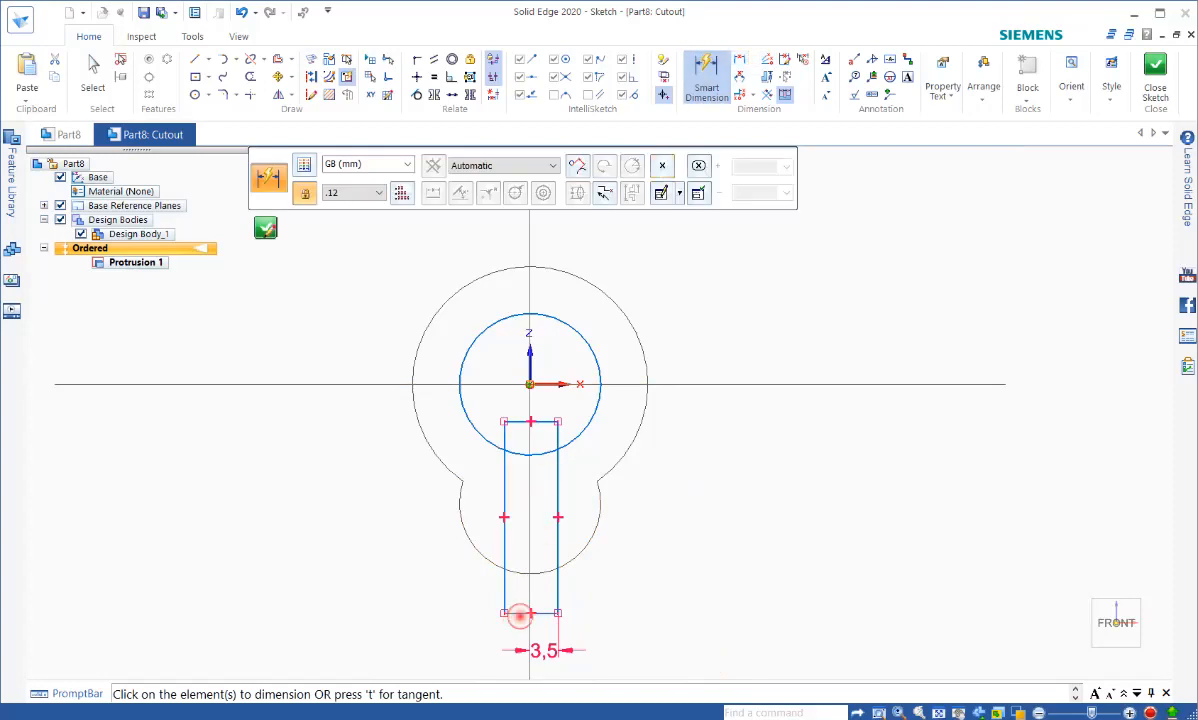
{"action": "left_click", "coordinate": [518, 614]}
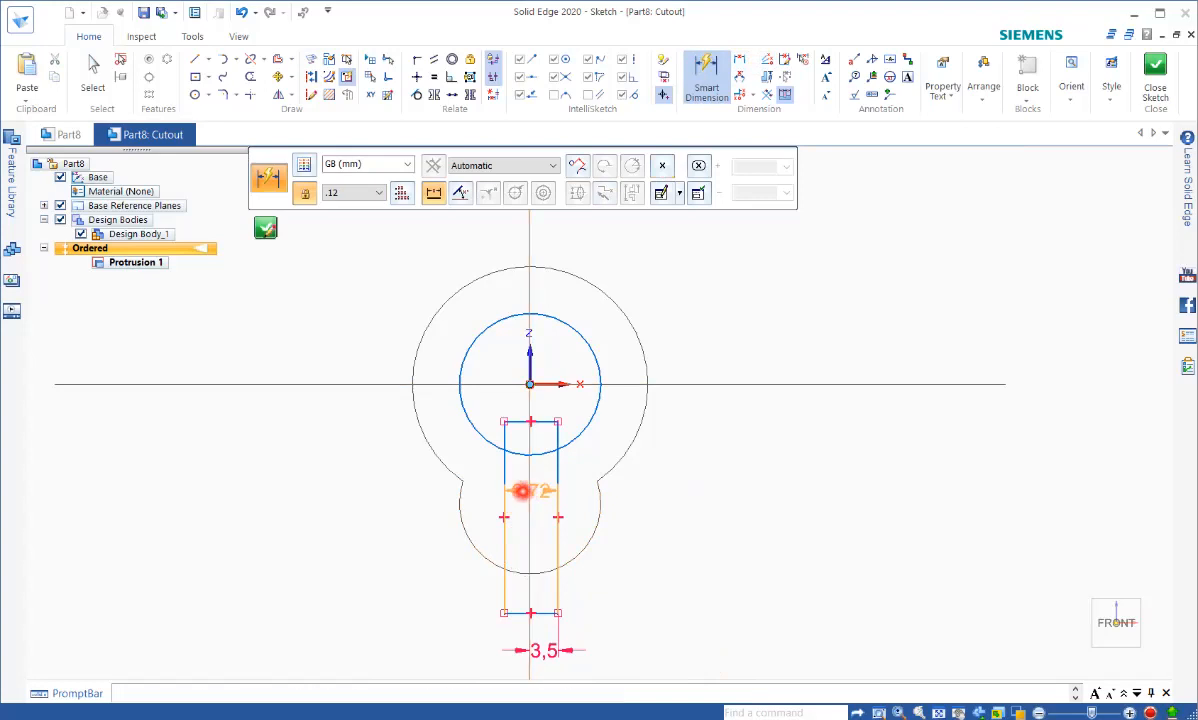
{"action": "left_click", "coordinate": [348, 498]}
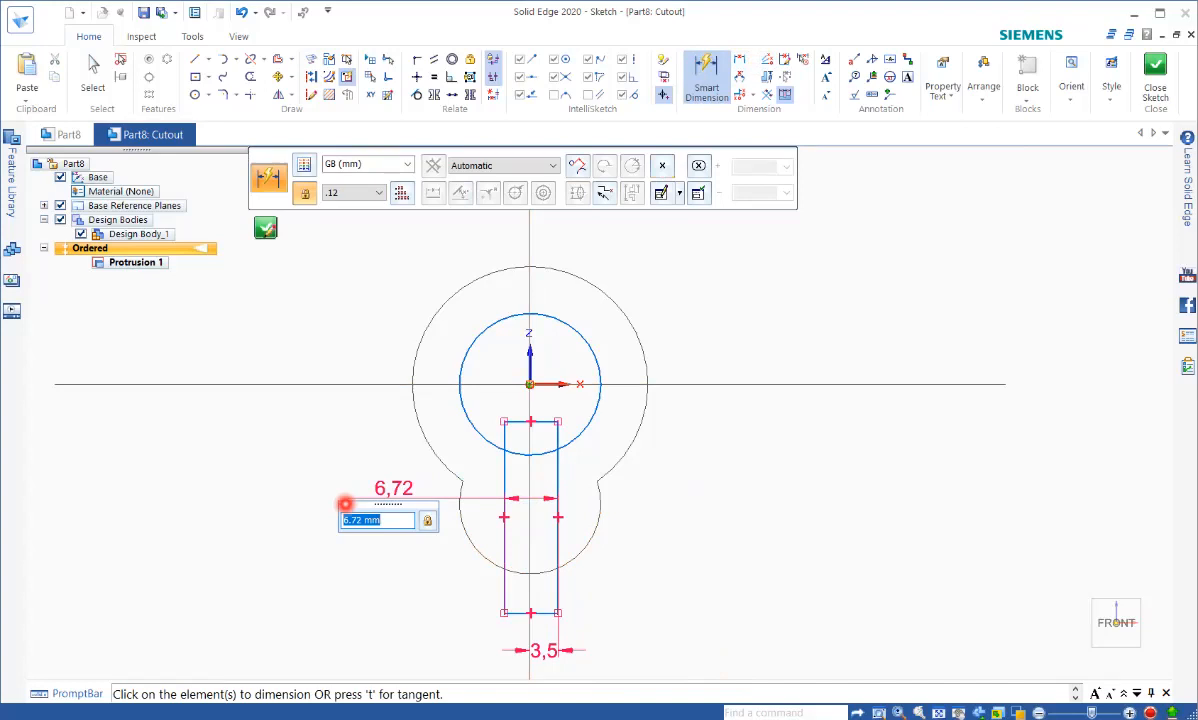
{"action": "type", "text": "7"}
{"action": "key", "text": "Return"}
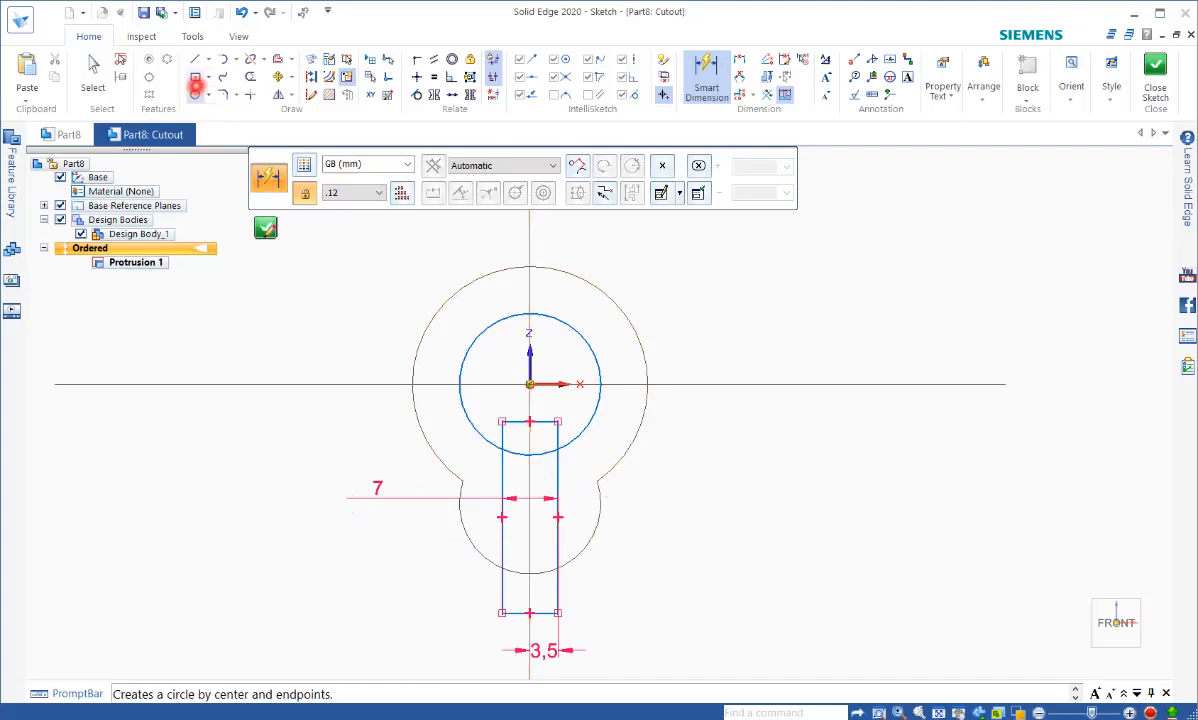
{"action": "left_click", "coordinate": [91, 66]}
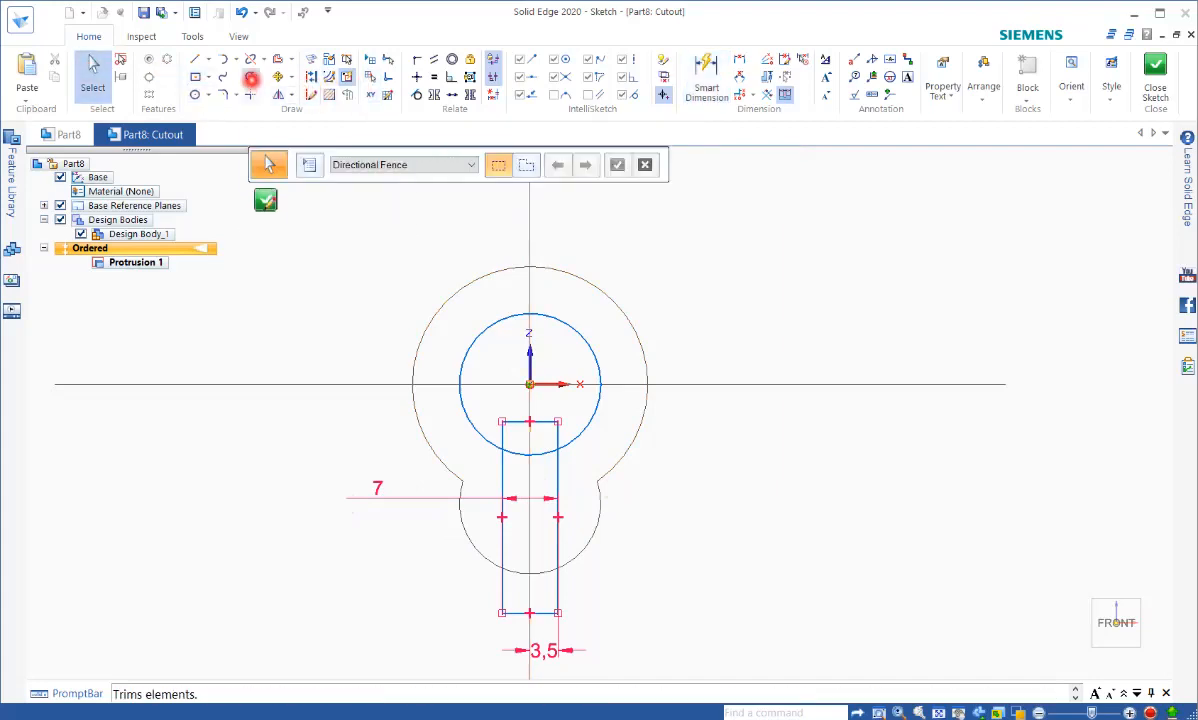
Trim the rectangle and circle segments inside their overlap to leave one keyhole outline, and close the sketch.
{"action": "left_click", "coordinate": [251, 77]}
{"action": "left_click_drag", "start_coordinate": [535, 420], "coordinate": [554, 426]}
{"action": "left_click", "coordinate": [554, 425]}
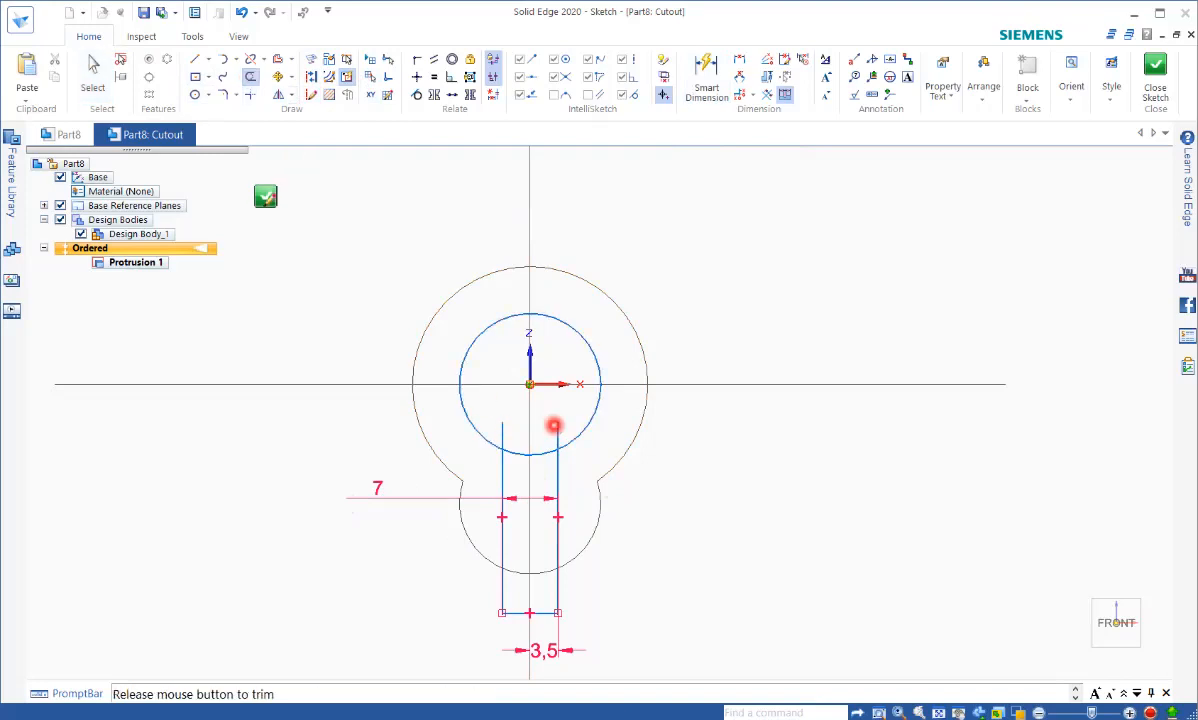
{"action": "left_click", "coordinate": [500, 423]}
{"action": "left_click", "coordinate": [537, 452]}
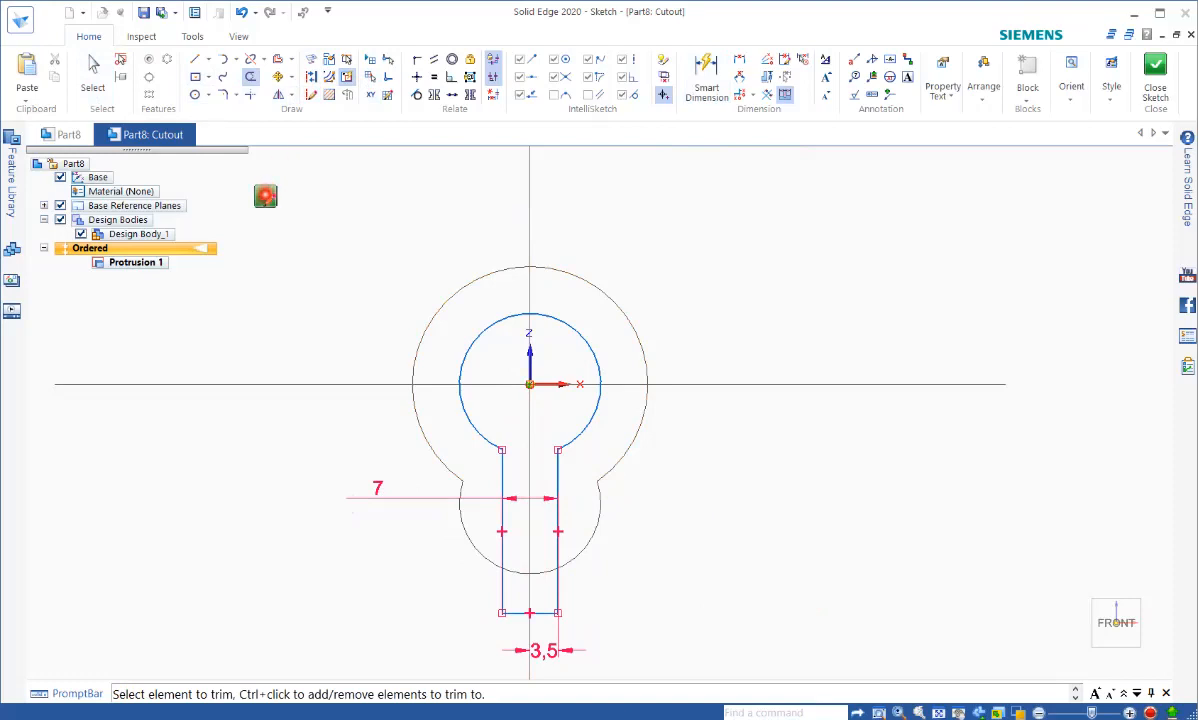
{"action": "left_click", "coordinate": [265, 196]}
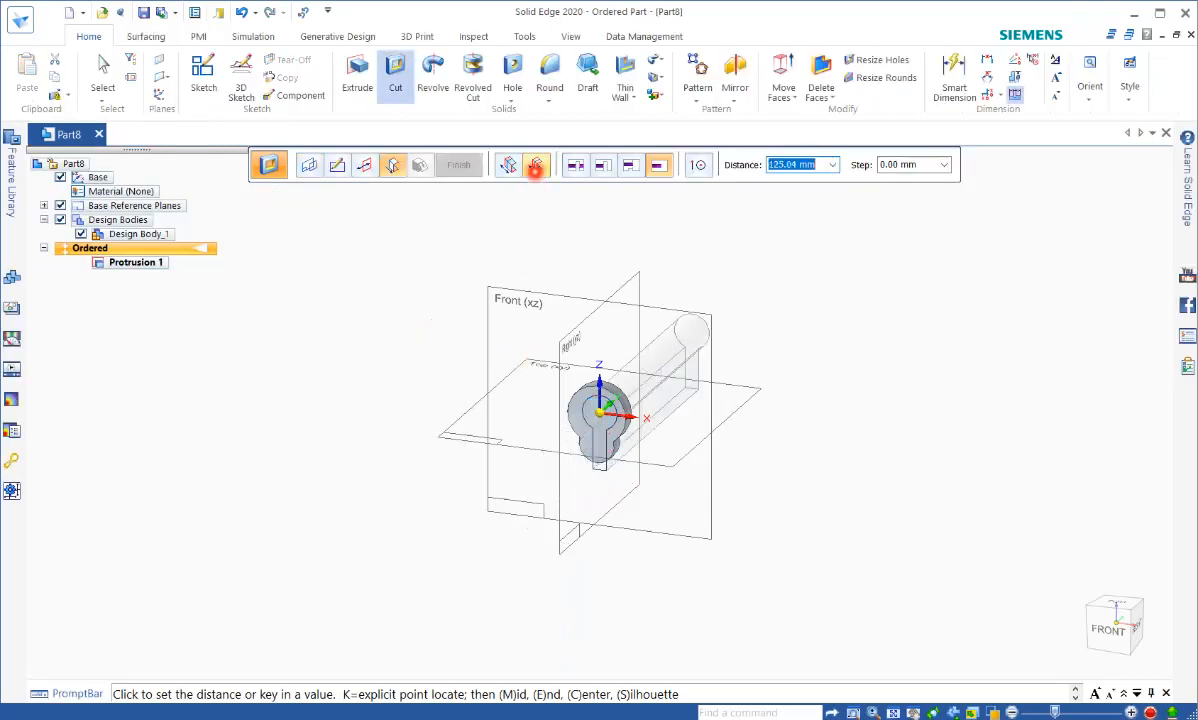
Cut the keyhole profile through the body with a symmetric extent of about 26 mm and finish the feature.
{"action": "left_click", "coordinate": [536, 165]}
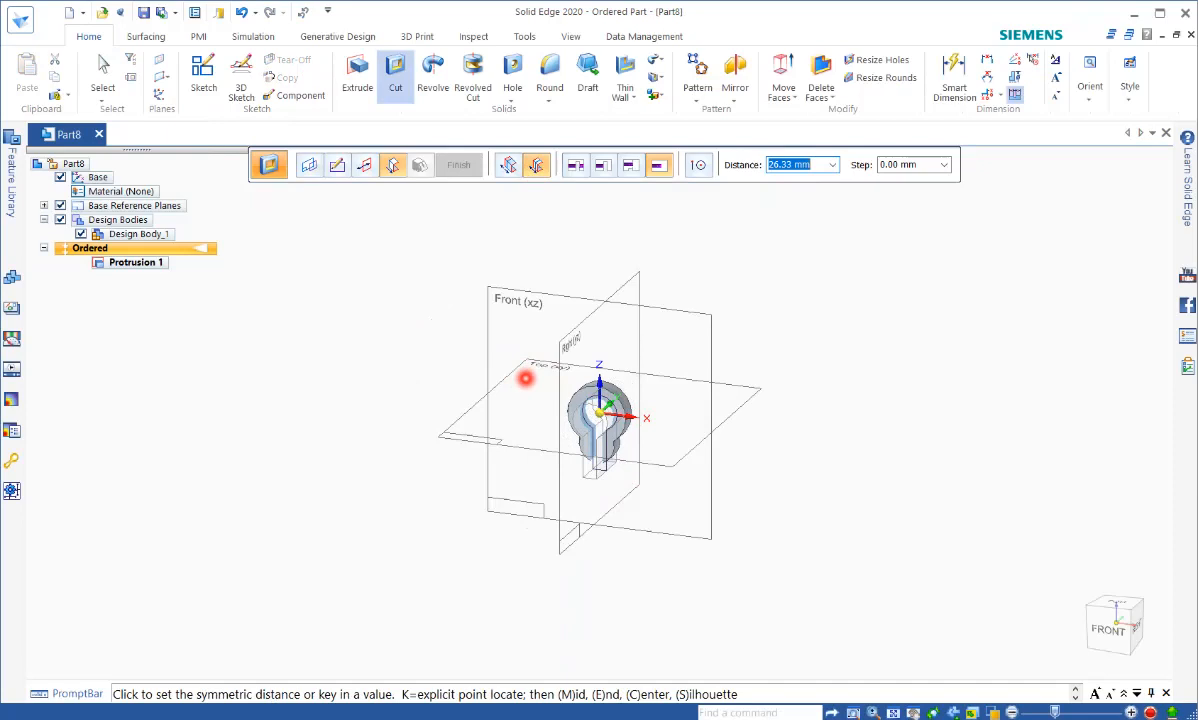
{"action": "left_click", "coordinate": [525, 378]}
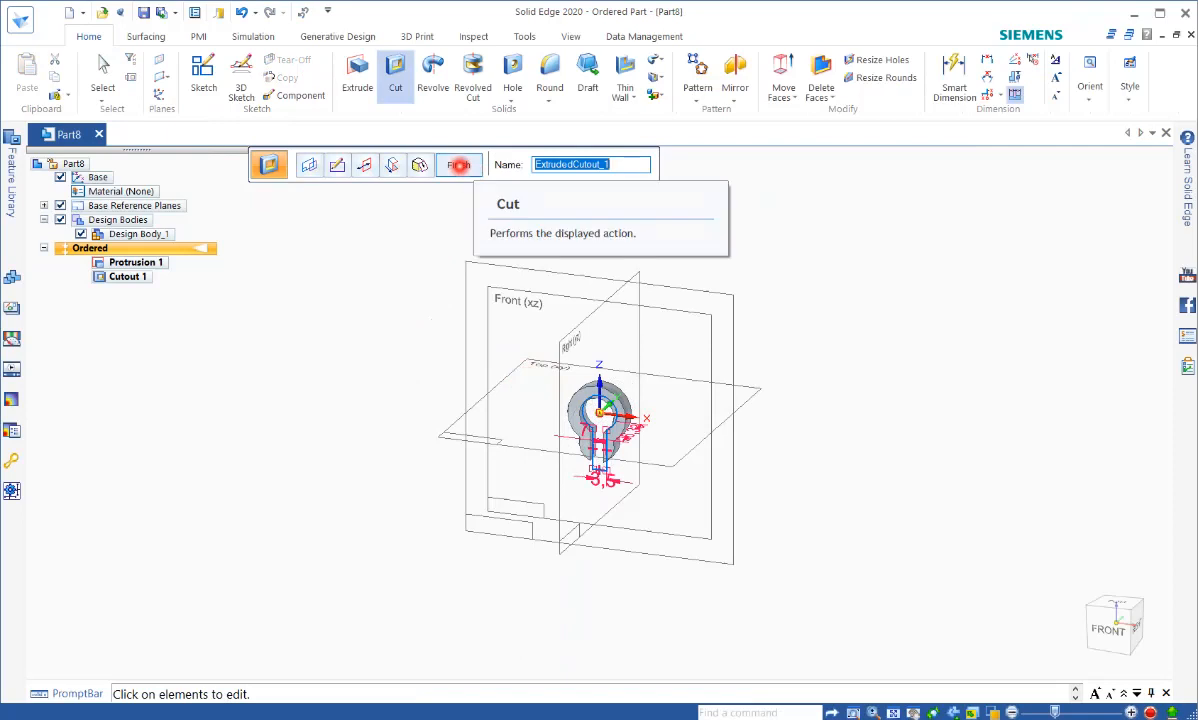
{"action": "left_click", "coordinate": [458, 165]}
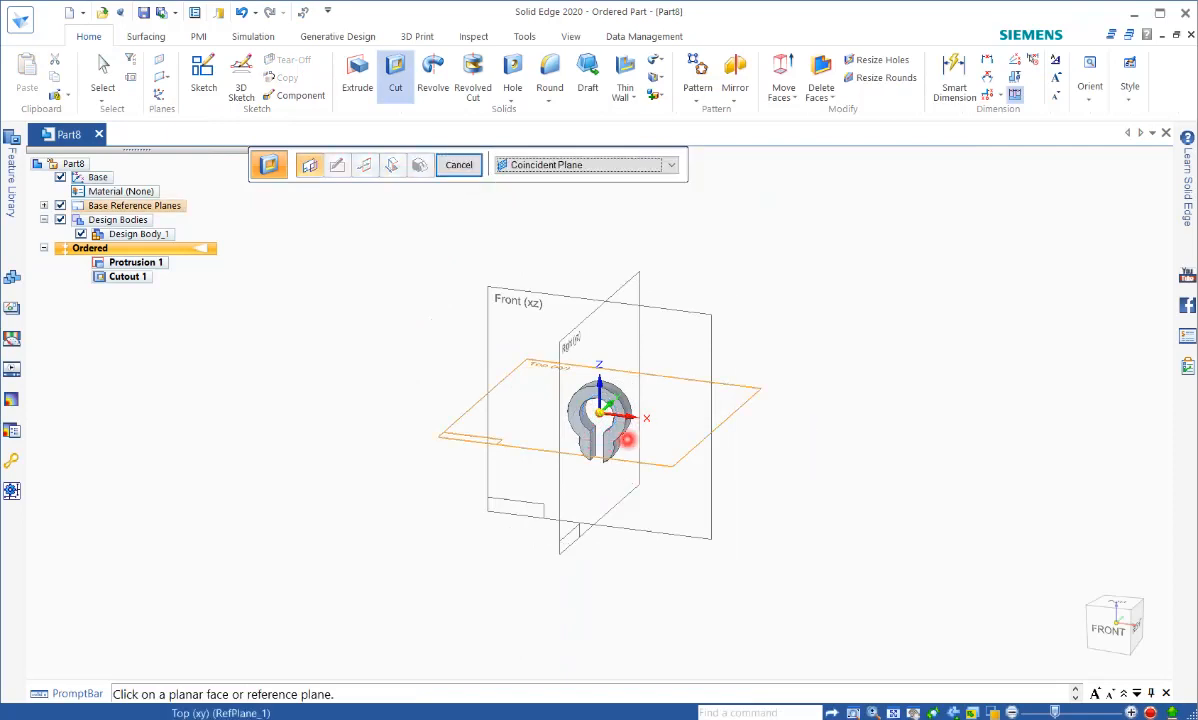
Start a new Cut sketch on the Front (xz) plane.
{"action": "scroll", "coordinate": [626, 440], "scroll_direction": "up", "scroll_amount": 5}
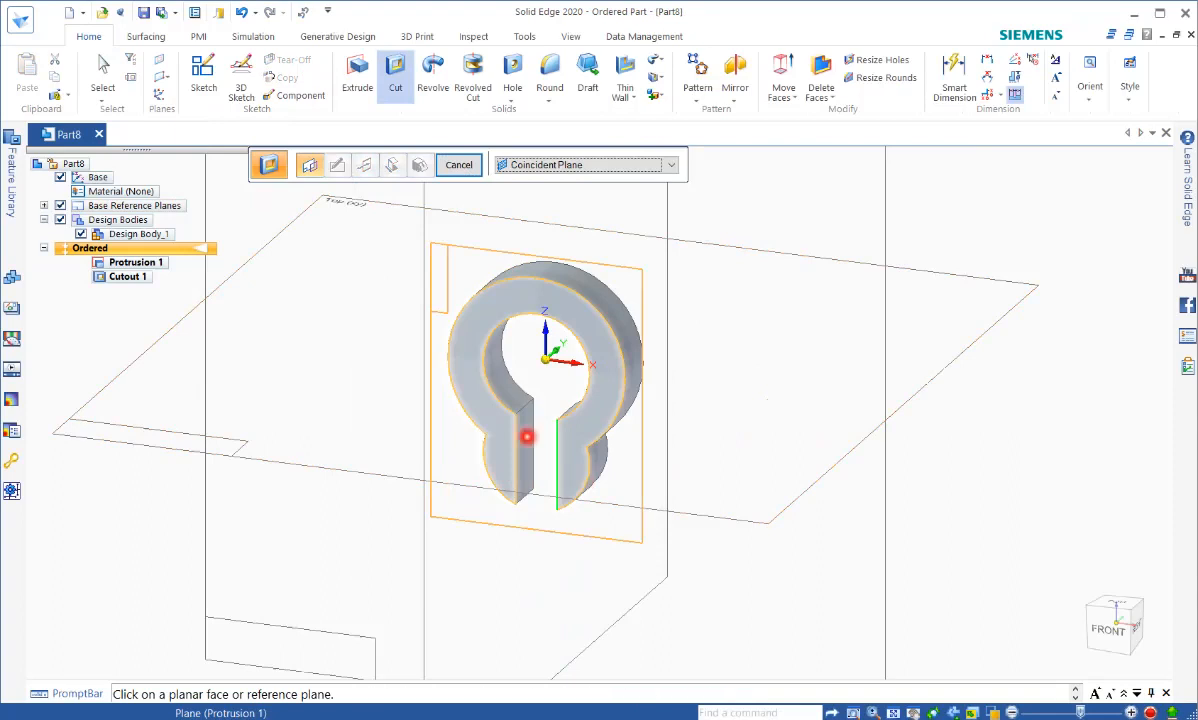
{"action": "left_click", "coordinate": [395, 87]}
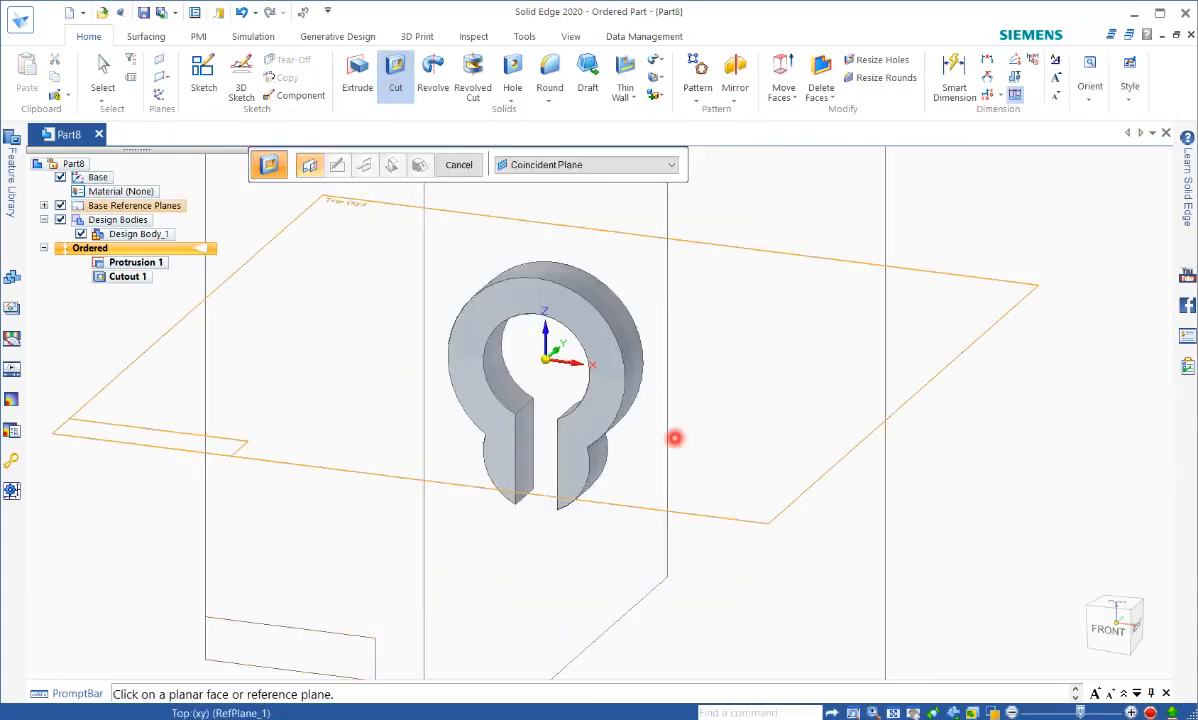
{"action": "scroll", "coordinate": [675, 438], "scroll_direction": "down", "scroll_amount": 4}
{"action": "left_click", "coordinate": [732, 289]}
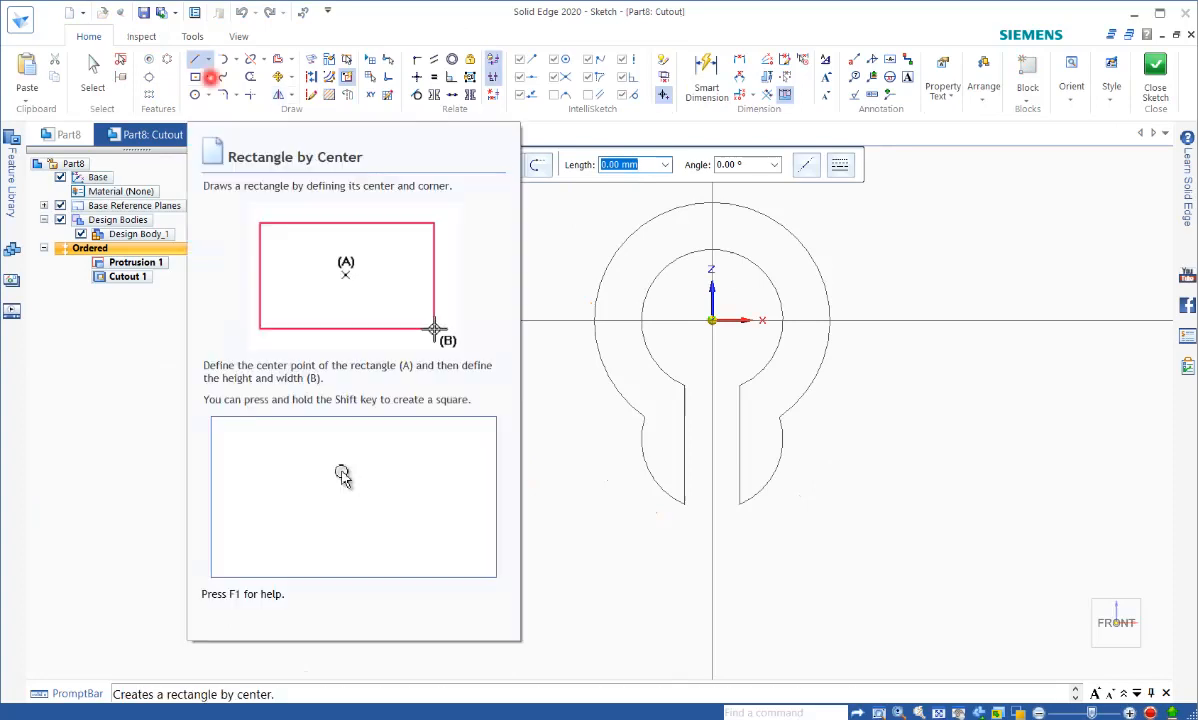
Draw two center-point circles about 3 mm in diameter, horizontally aligned, one in each lower lobe beside the slot.
{"action": "left_click", "coordinate": [210, 78]}
{"action": "left_click", "coordinate": [211, 78]}
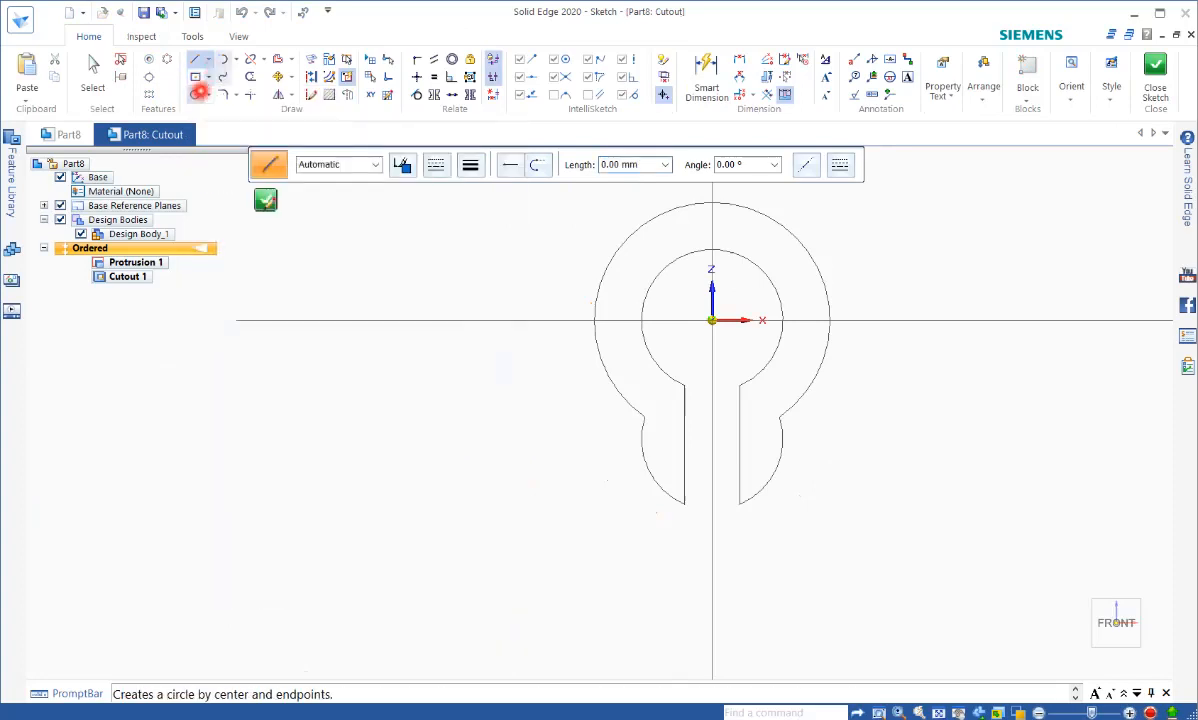
{"action": "left_click", "coordinate": [207, 94]}
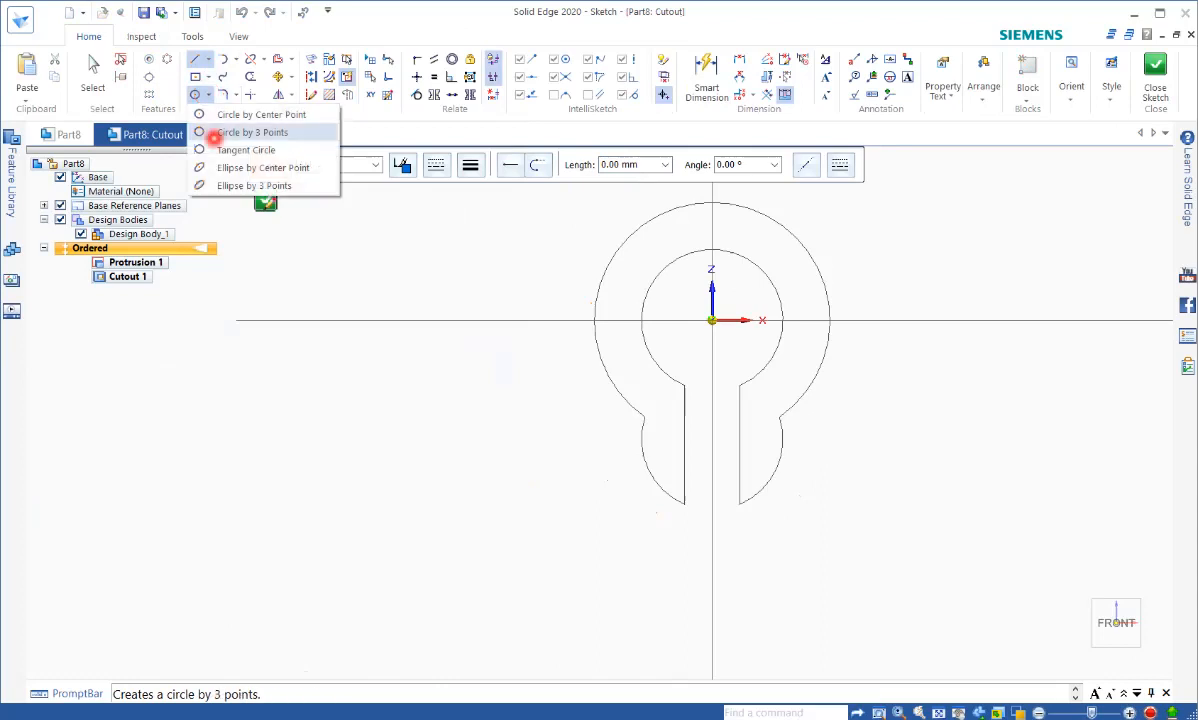
{"action": "left_click", "coordinate": [238, 114]}
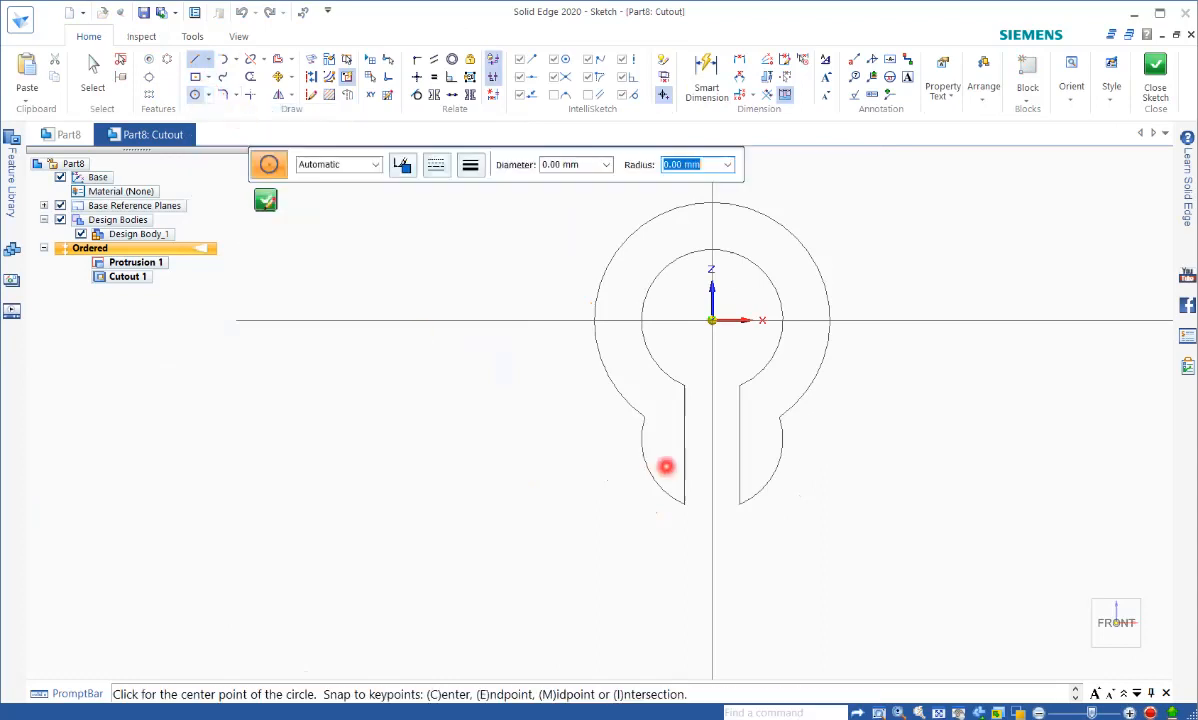
{"action": "left_click", "coordinate": [664, 443]}
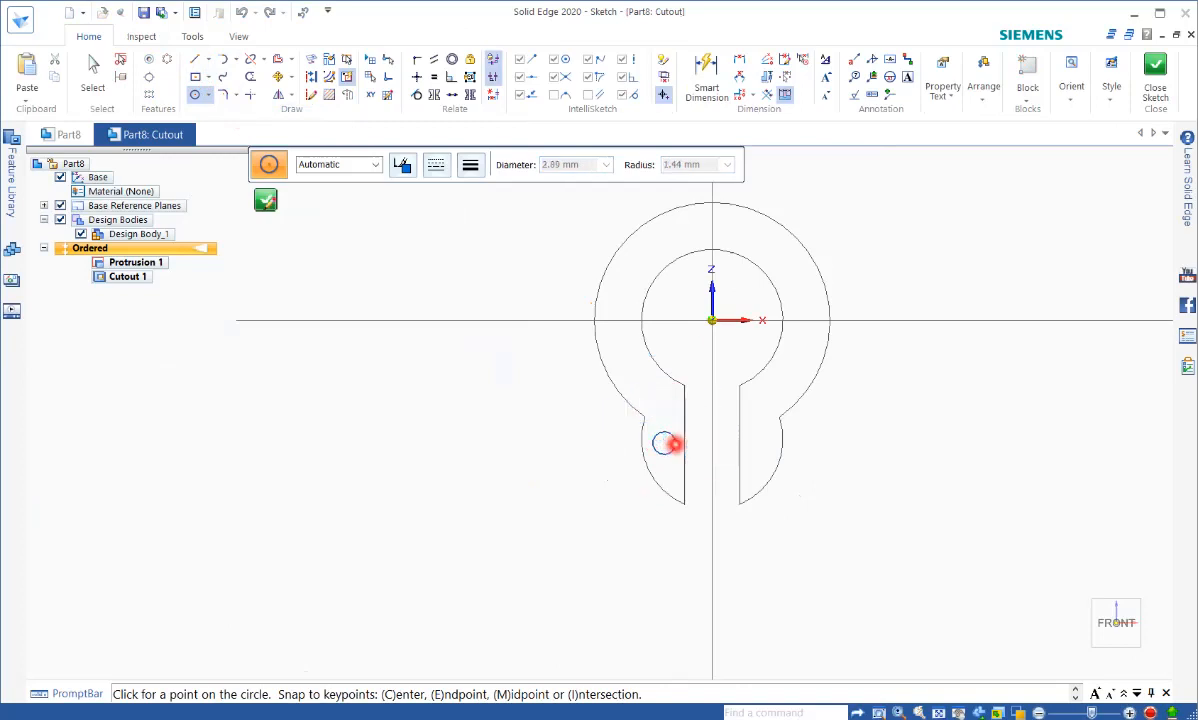
{"action": "left_click", "coordinate": [671, 445]}
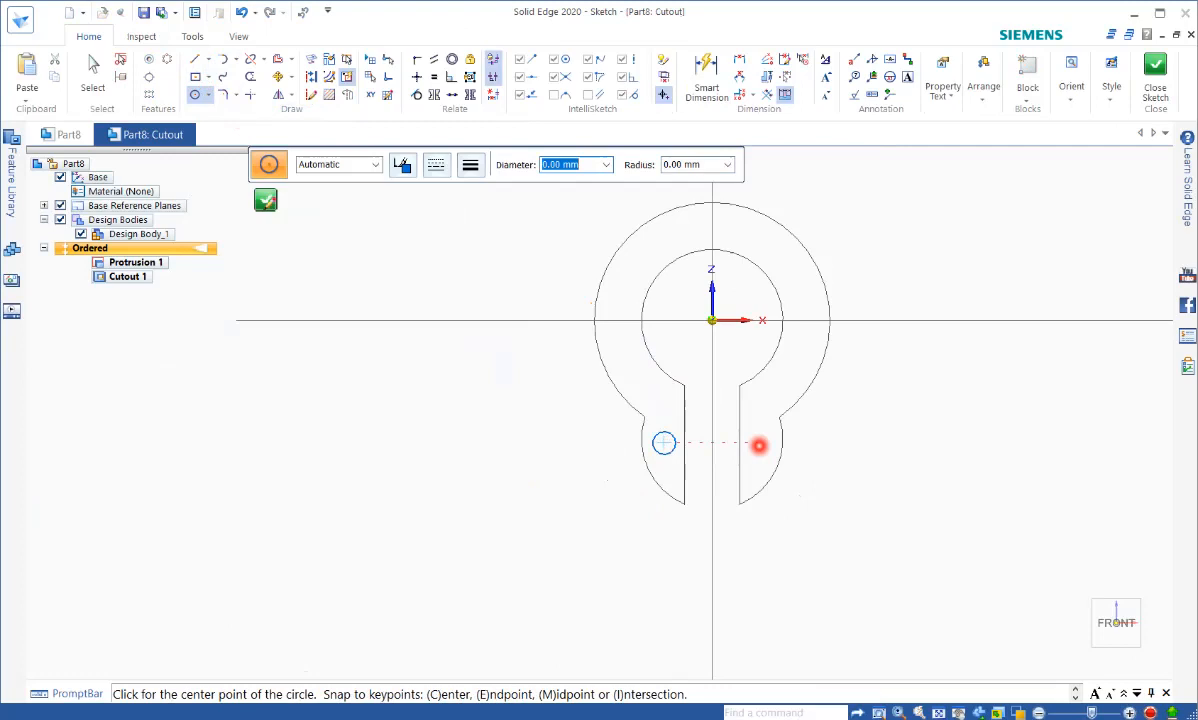
{"action": "left_click", "coordinate": [759, 445]}
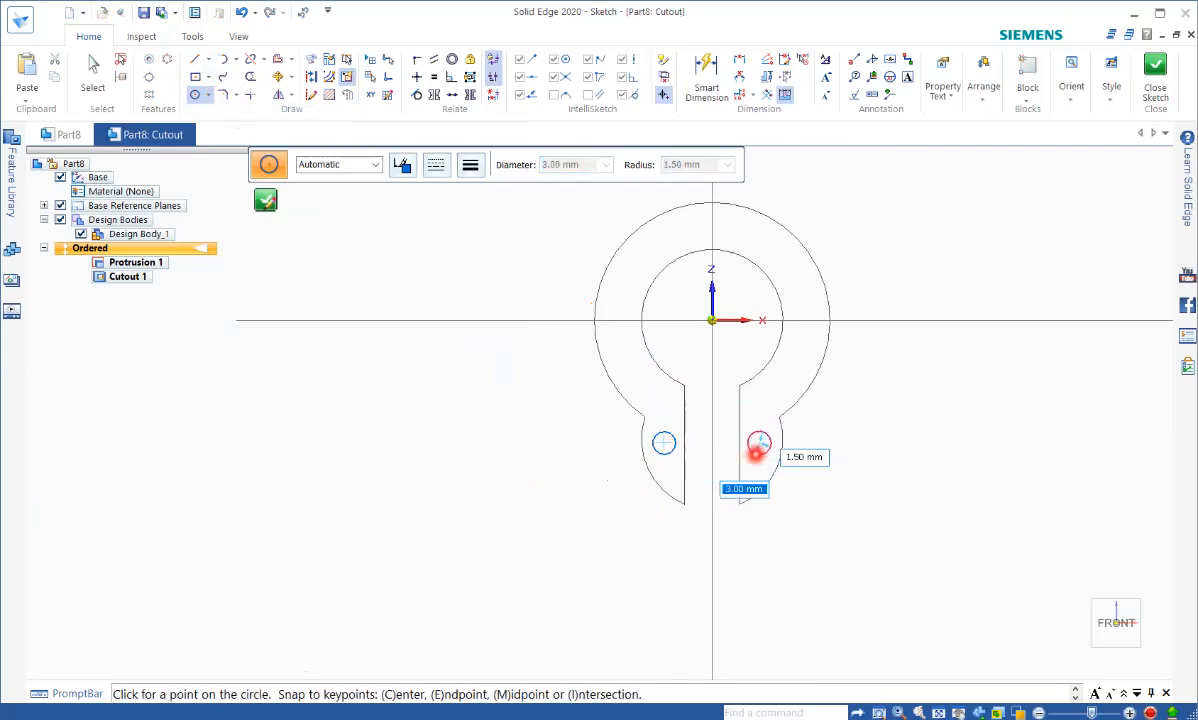
{"action": "left_click", "coordinate": [756, 455]}
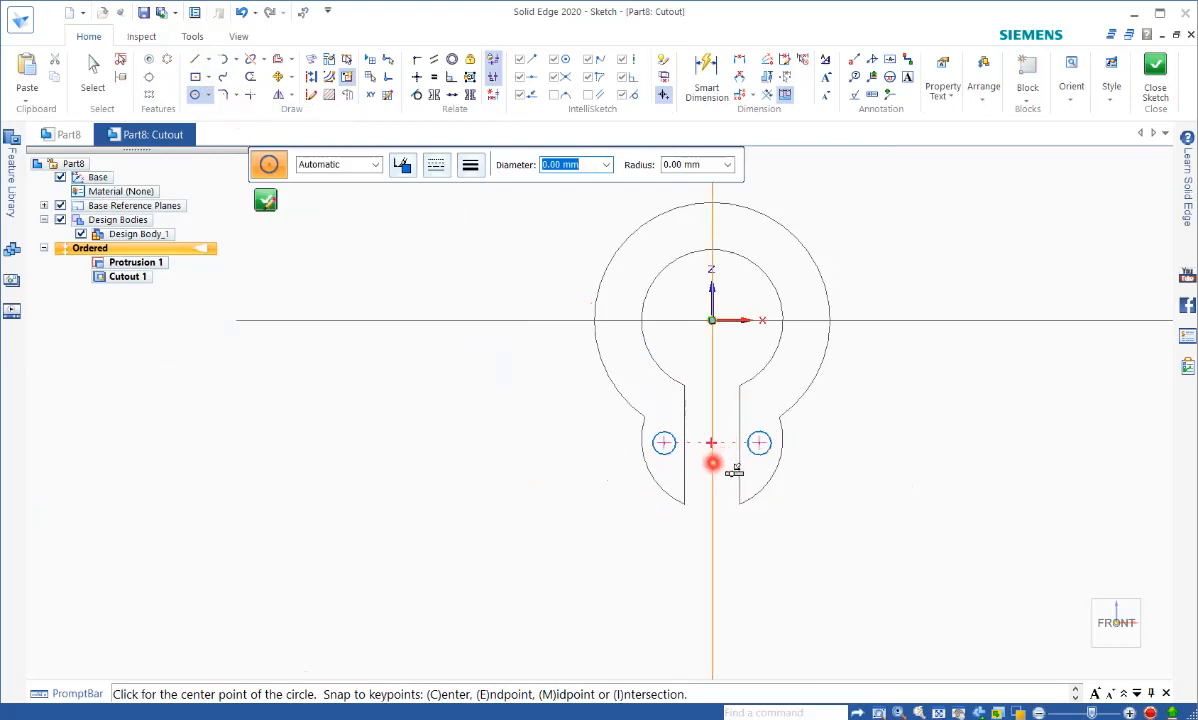
Dimension the right circle's center 6 mm from the vertical axis.
{"action": "left_click", "coordinate": [738, 64]}
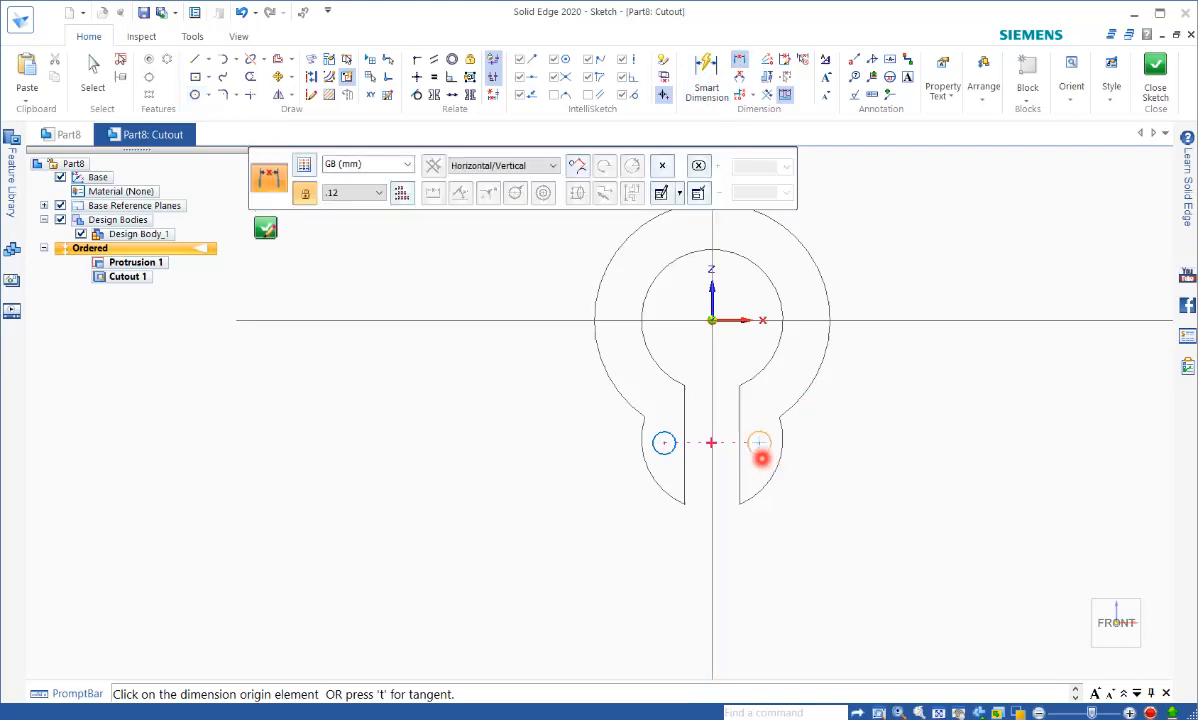
{"action": "left_click", "coordinate": [759, 442]}
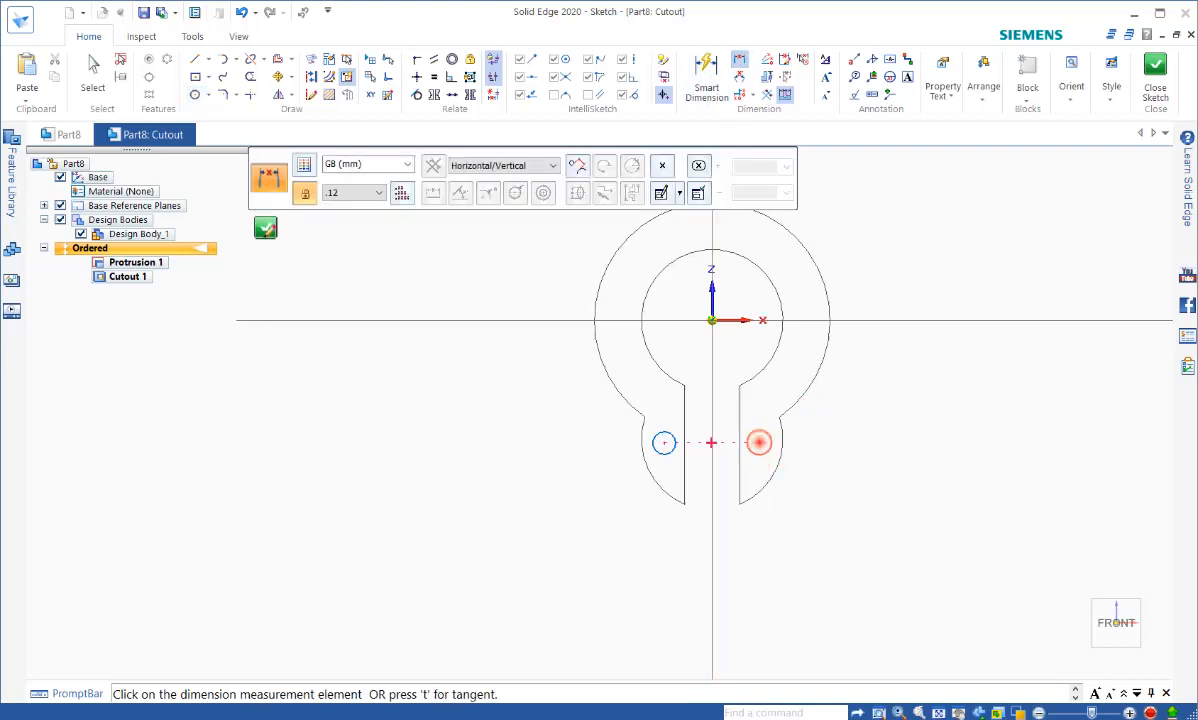
{"action": "left_click", "coordinate": [714, 480]}
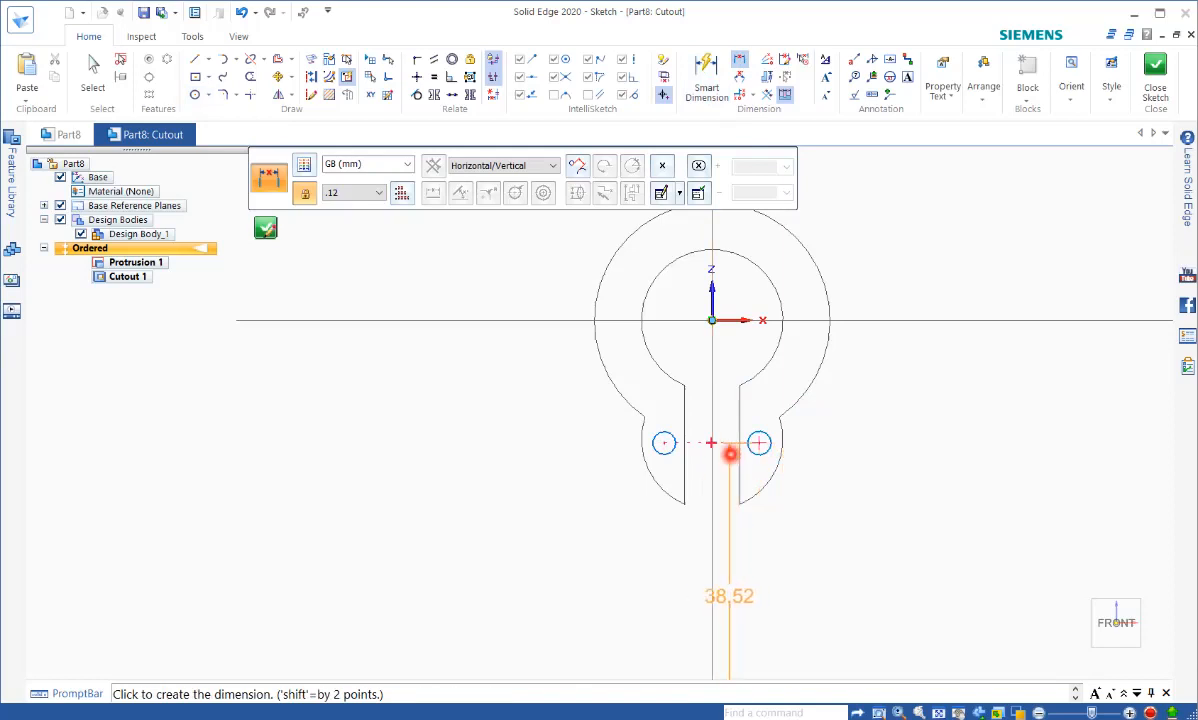
{"action": "left_click", "coordinate": [741, 529]}
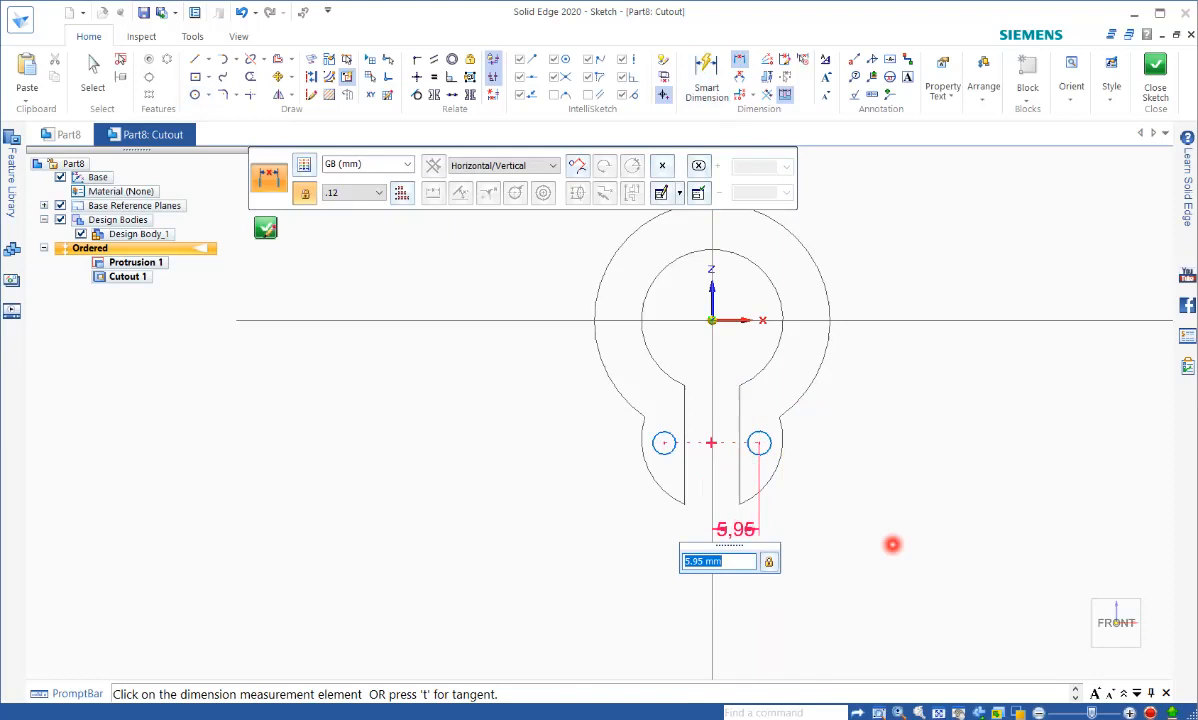
{"action": "key", "text": "Return"}
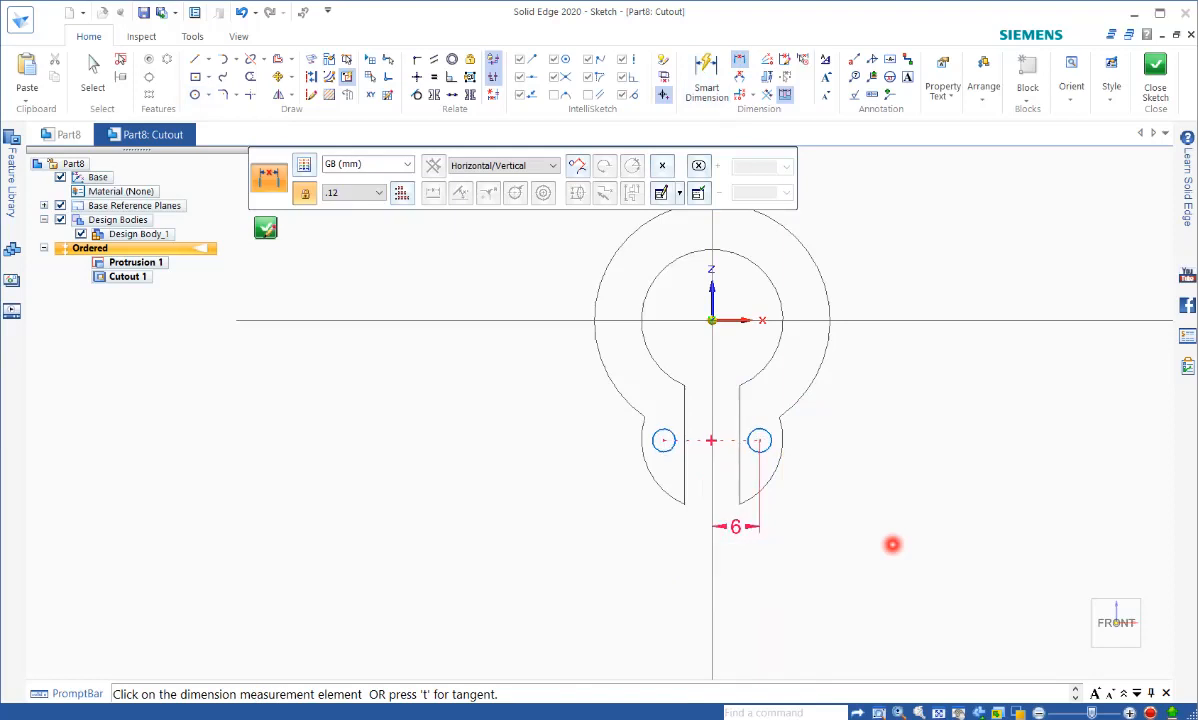
Dimension the left circle's center 6 mm from the vertical axis.
{"action": "left_click", "coordinate": [664, 441]}
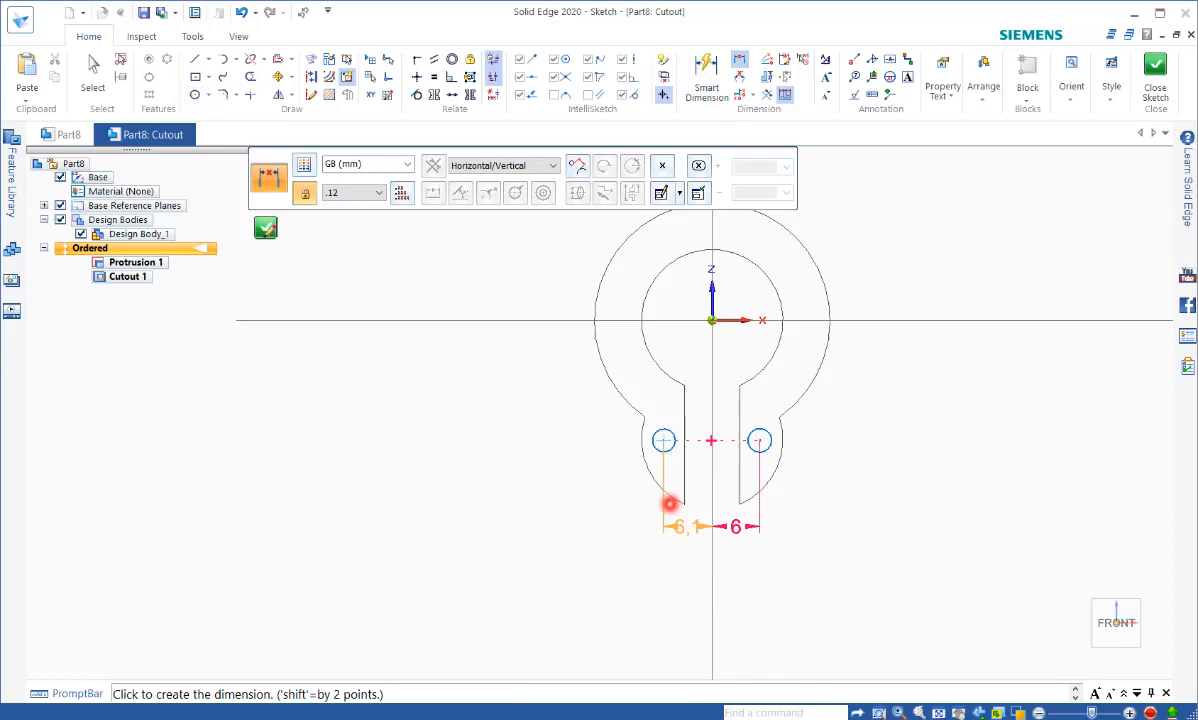
{"action": "left_click", "coordinate": [669, 504]}
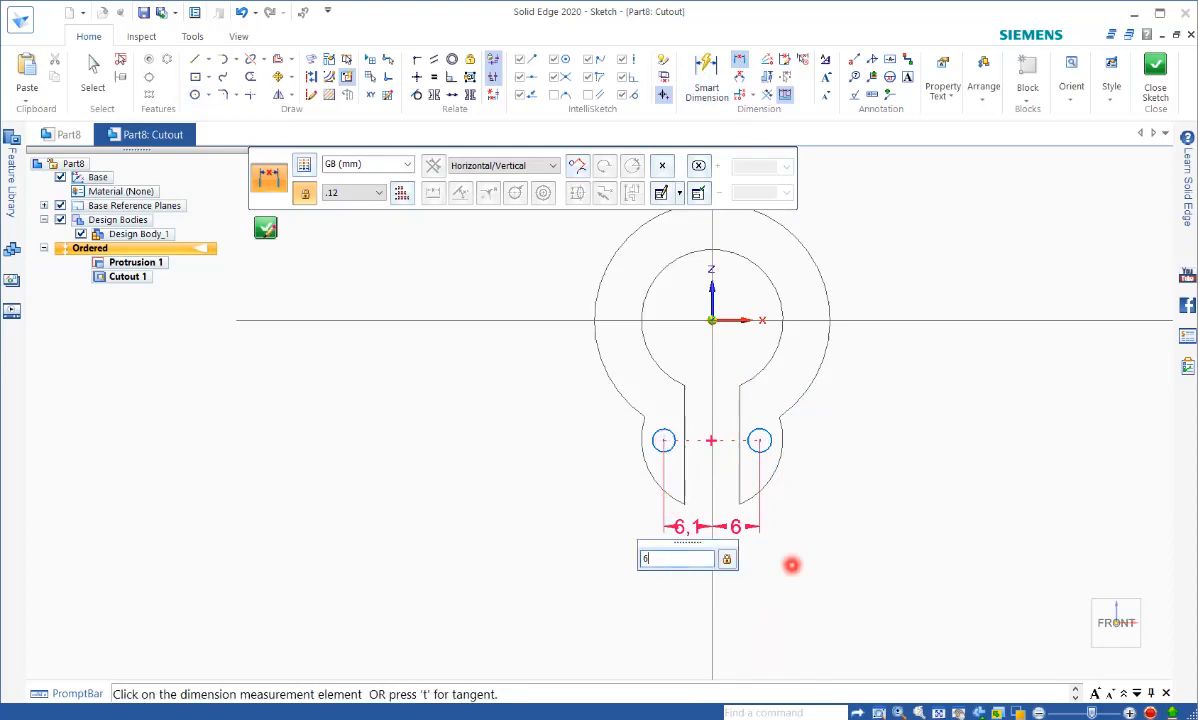
{"action": "key", "text": "Return"}
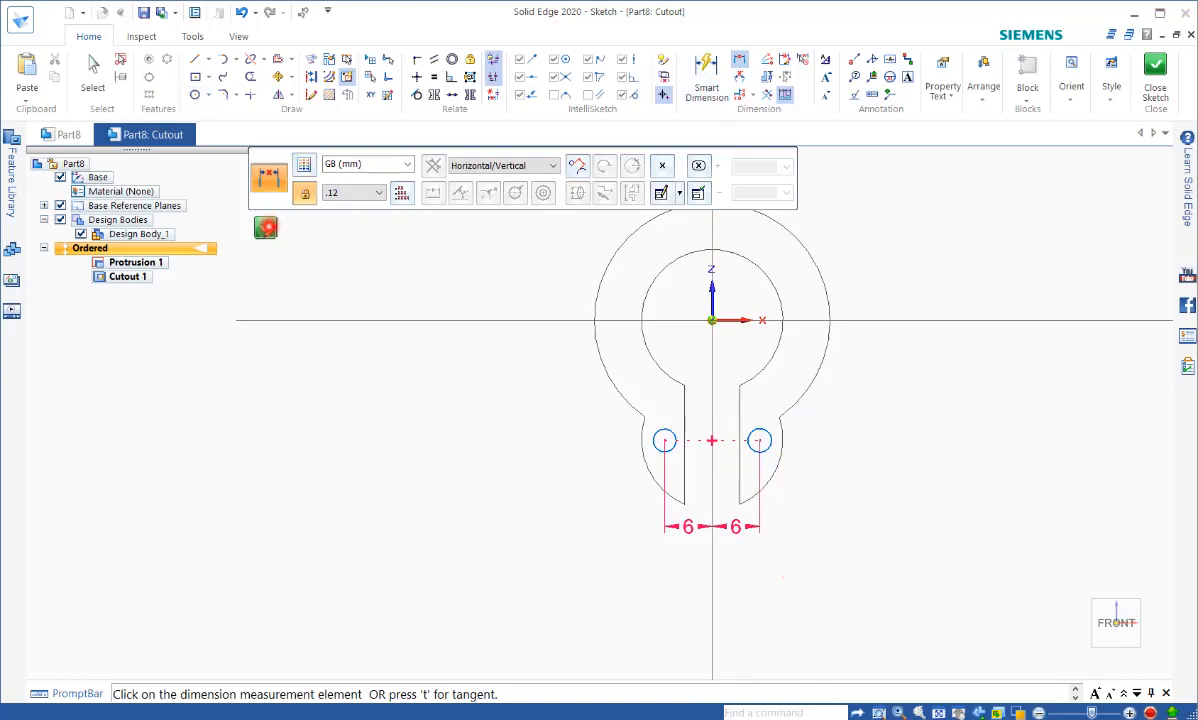
Close the sketch, cut both circles symmetrically through the lobes over about 44 mm, and finish the feature.
{"action": "left_click", "coordinate": [265, 228]}
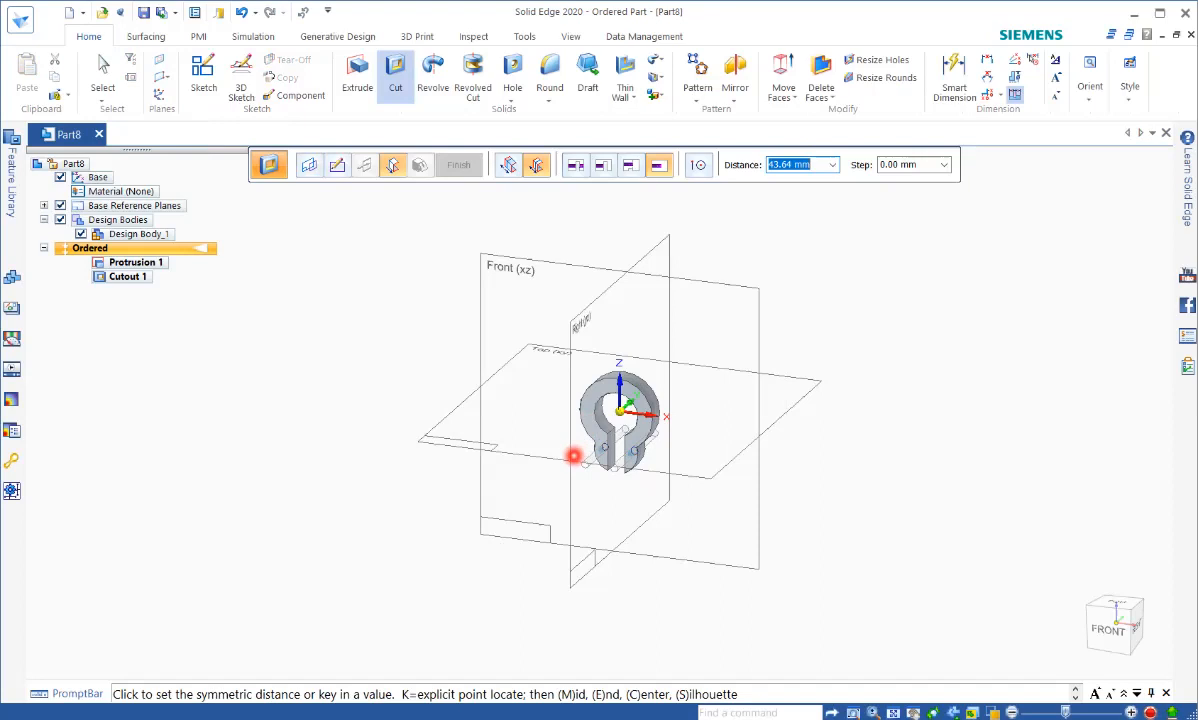
{"action": "left_click", "coordinate": [562, 455]}
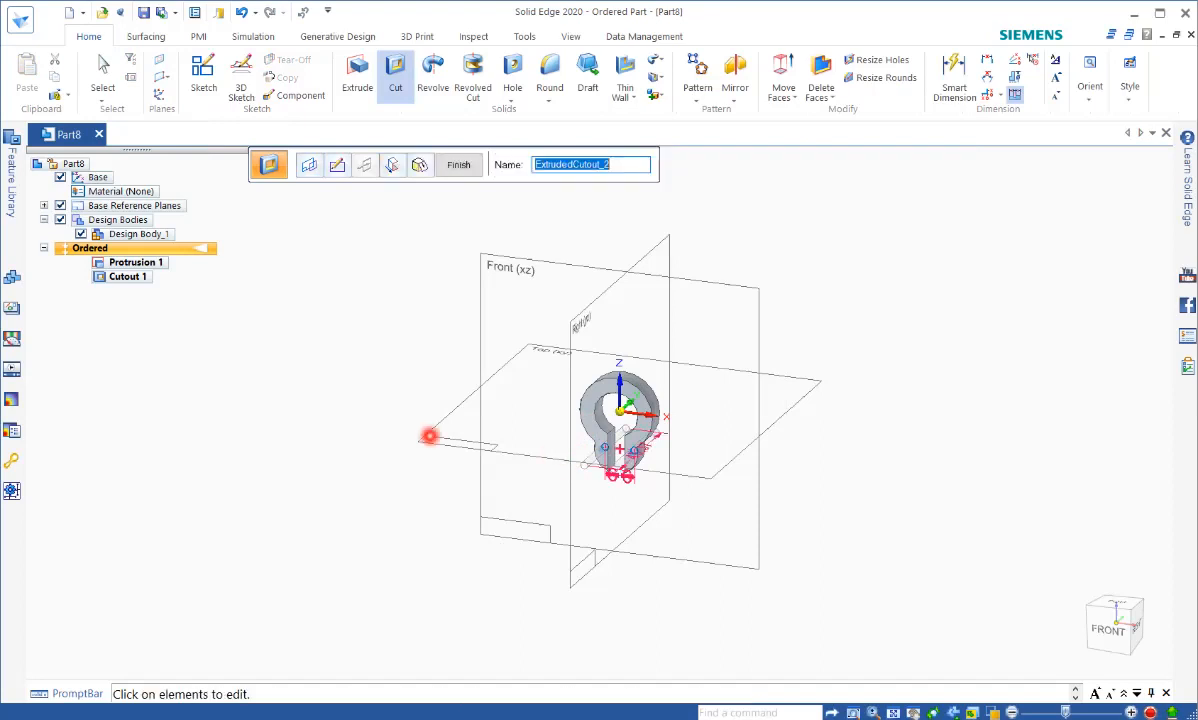
{"action": "left_click", "coordinate": [466, 164]}
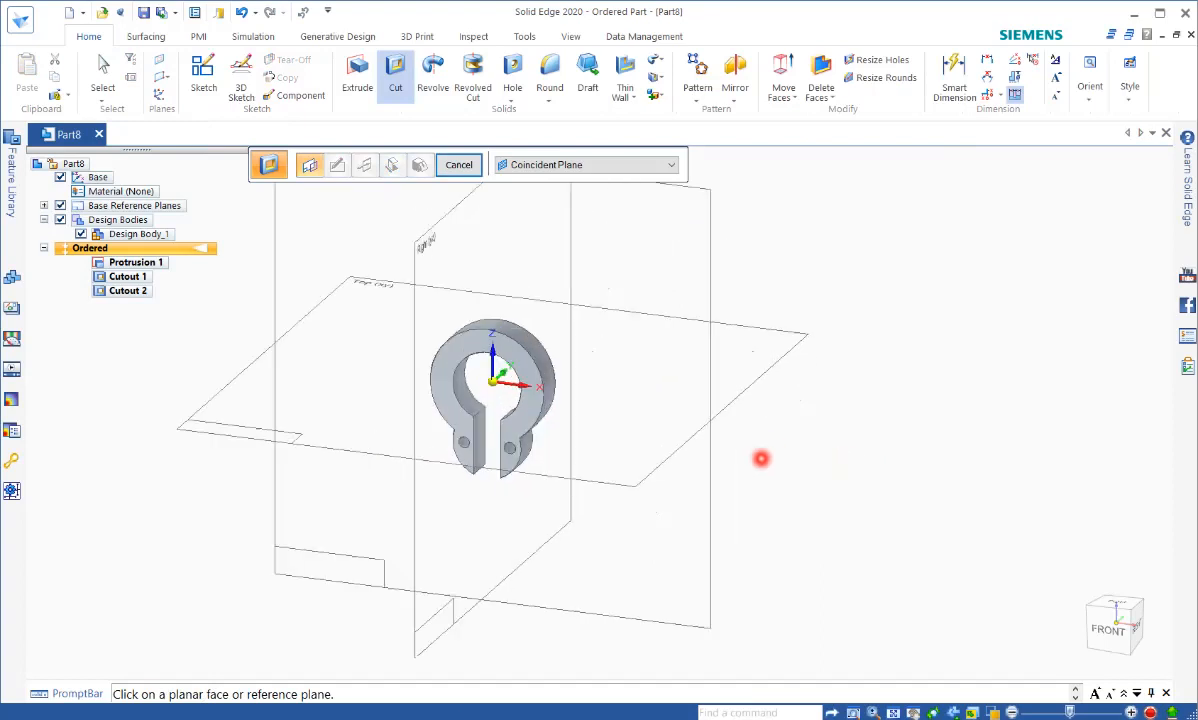
Leave the Cut command and open the profile sketch of the two-hole cutout in the lower lobes for editing.
{"action": "middle_click_drag", "start_coordinate": [760, 452], "coordinate": [882, 520], "text": "shift"}
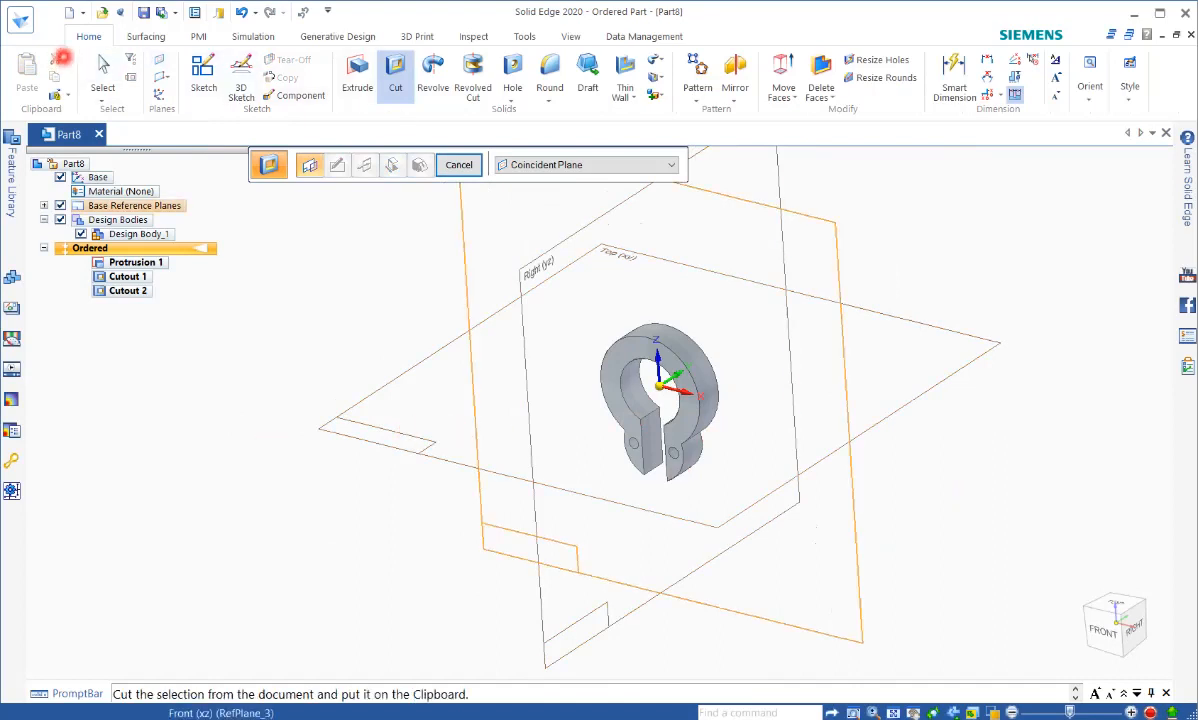
{"action": "left_click", "coordinate": [100, 72]}
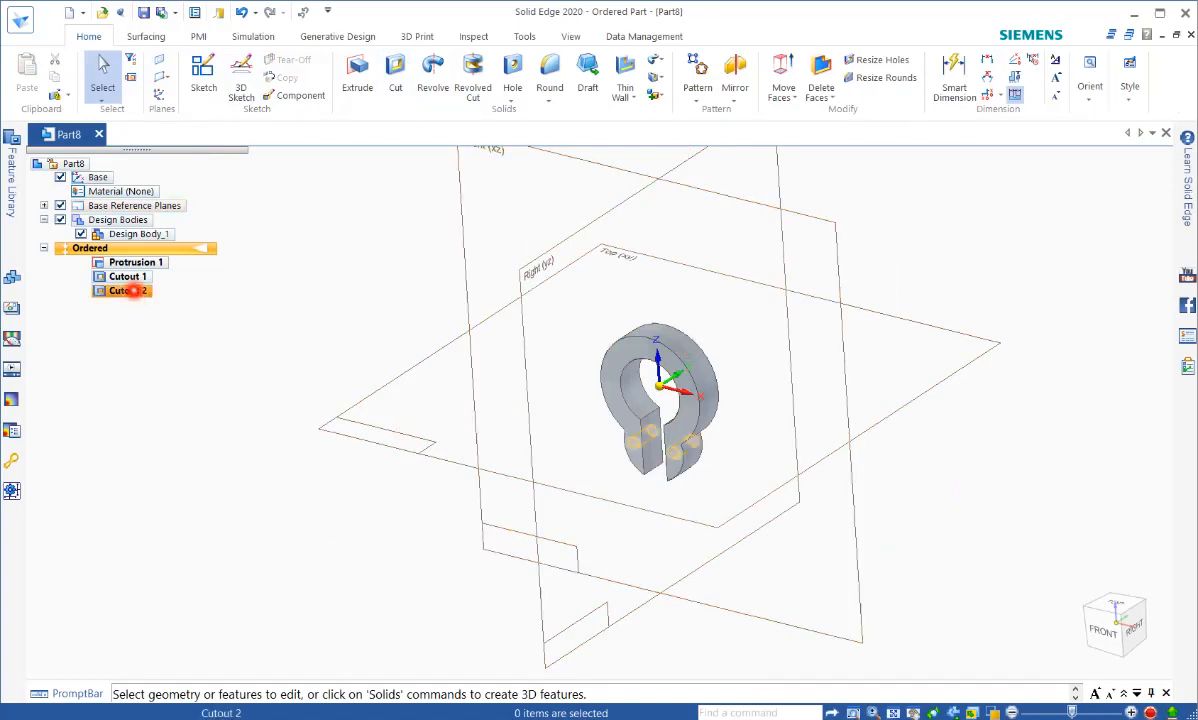
{"action": "left_click", "coordinate": [133, 291]}
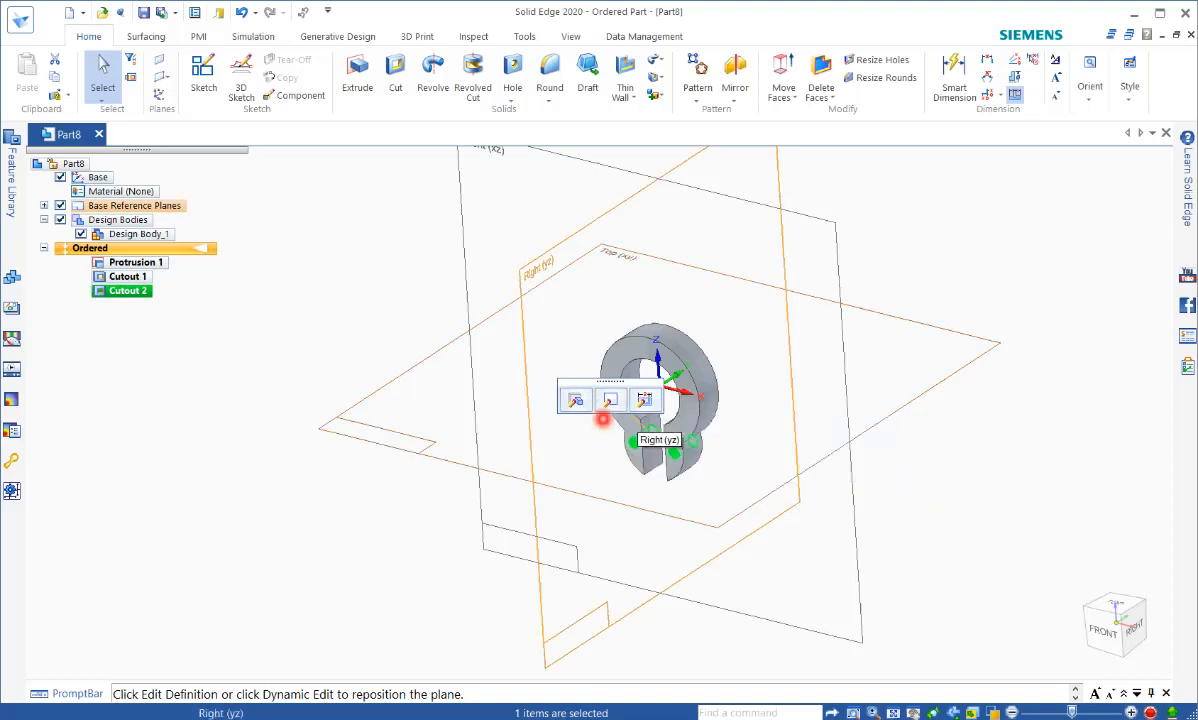
{"action": "left_click", "coordinate": [607, 400]}
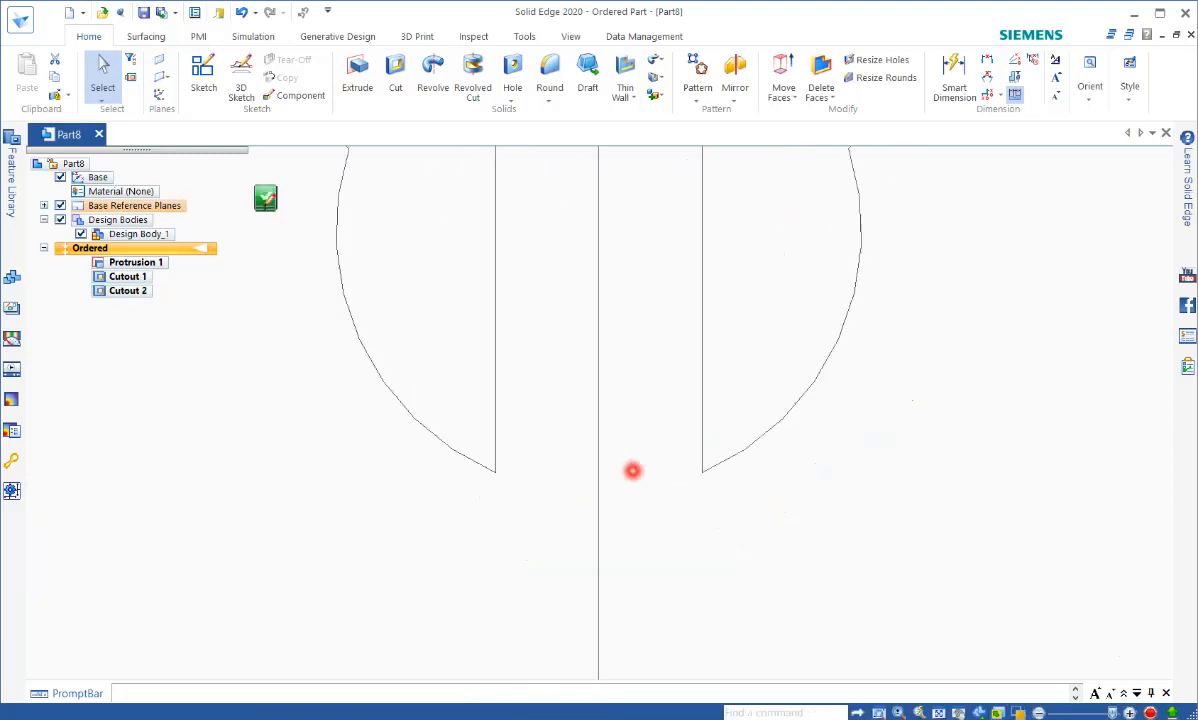
{"action": "scroll", "coordinate": [624, 355], "scroll_direction": "down", "scroll_amount": 5}
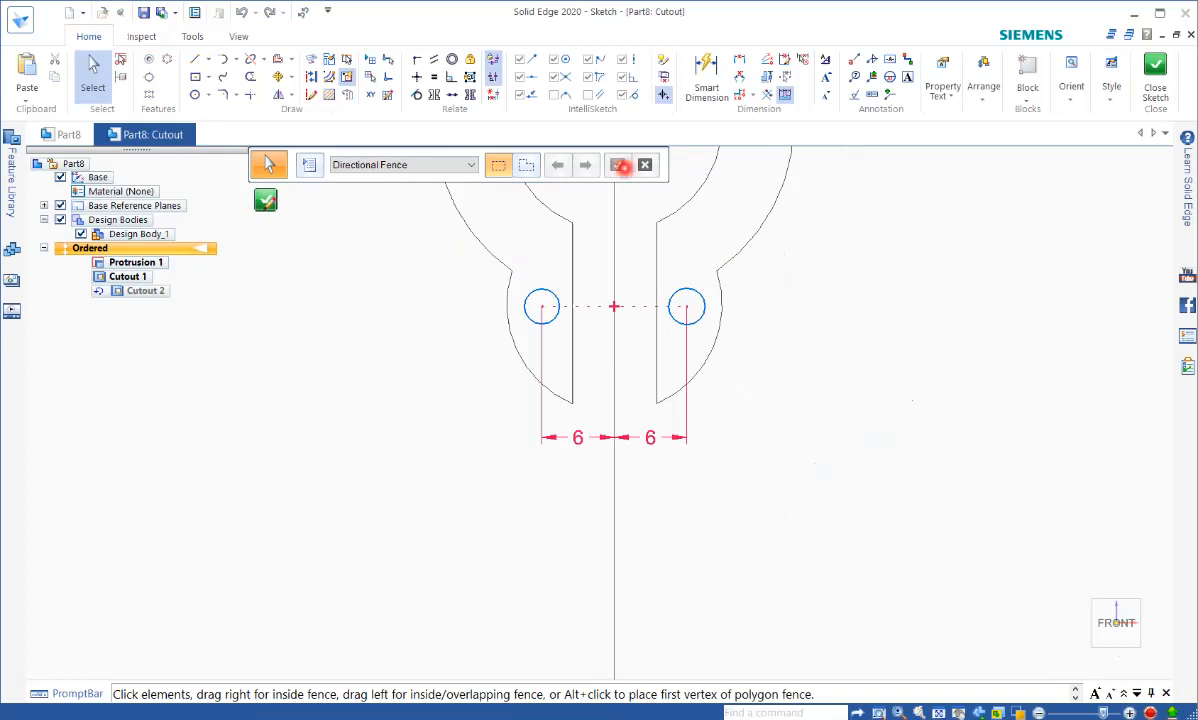
Dimension the right hole circle's diameter and set it to 3 mm.
{"action": "left_click", "coordinate": [703, 64]}
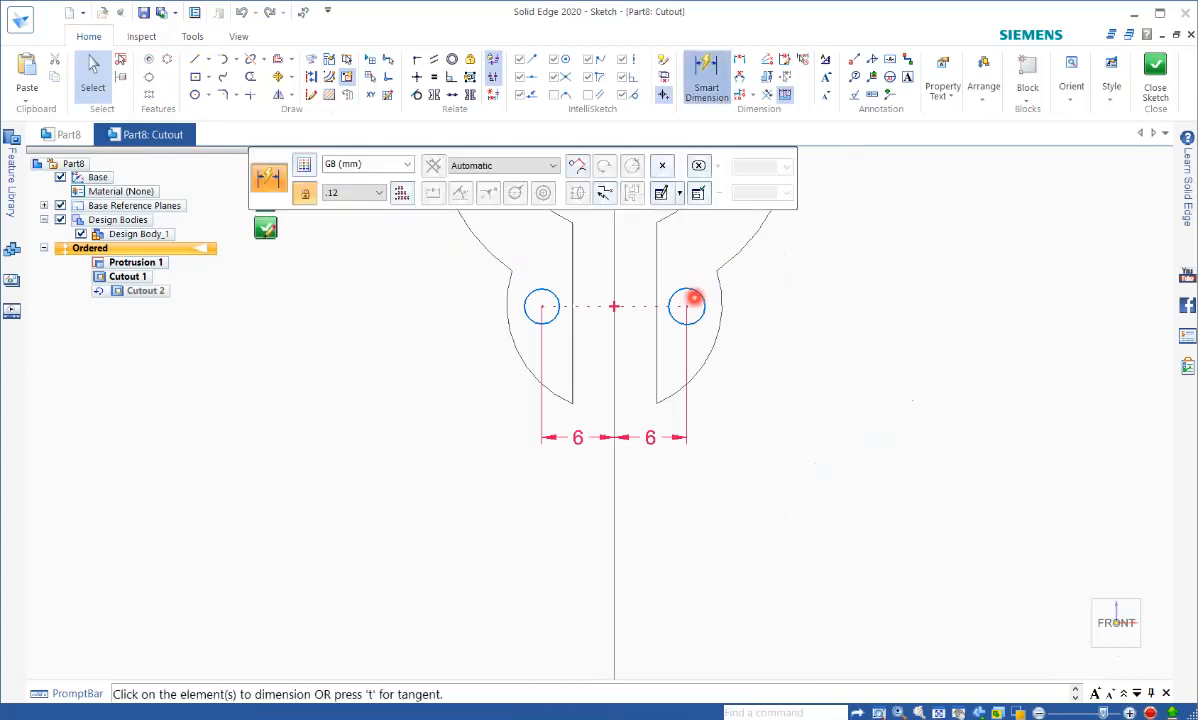
{"action": "left_click", "coordinate": [696, 290]}
{"action": "left_click", "coordinate": [776, 283]}
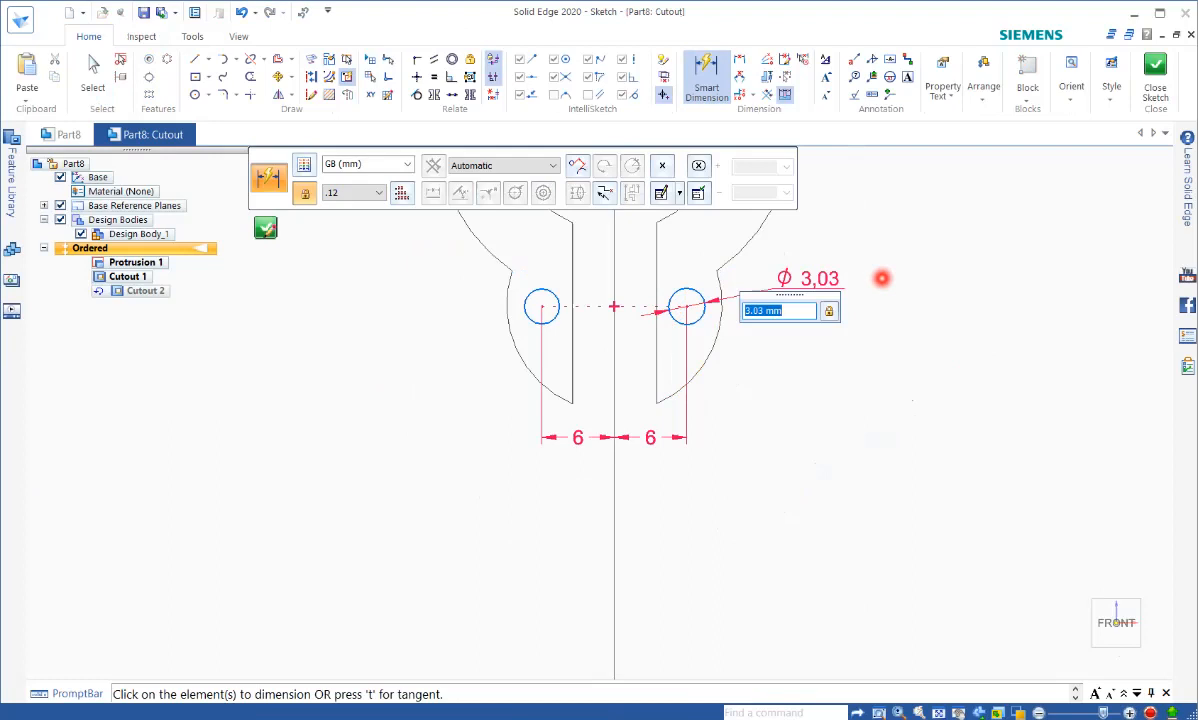
{"action": "type", "text": "3"}
{"action": "key", "text": "Return"}
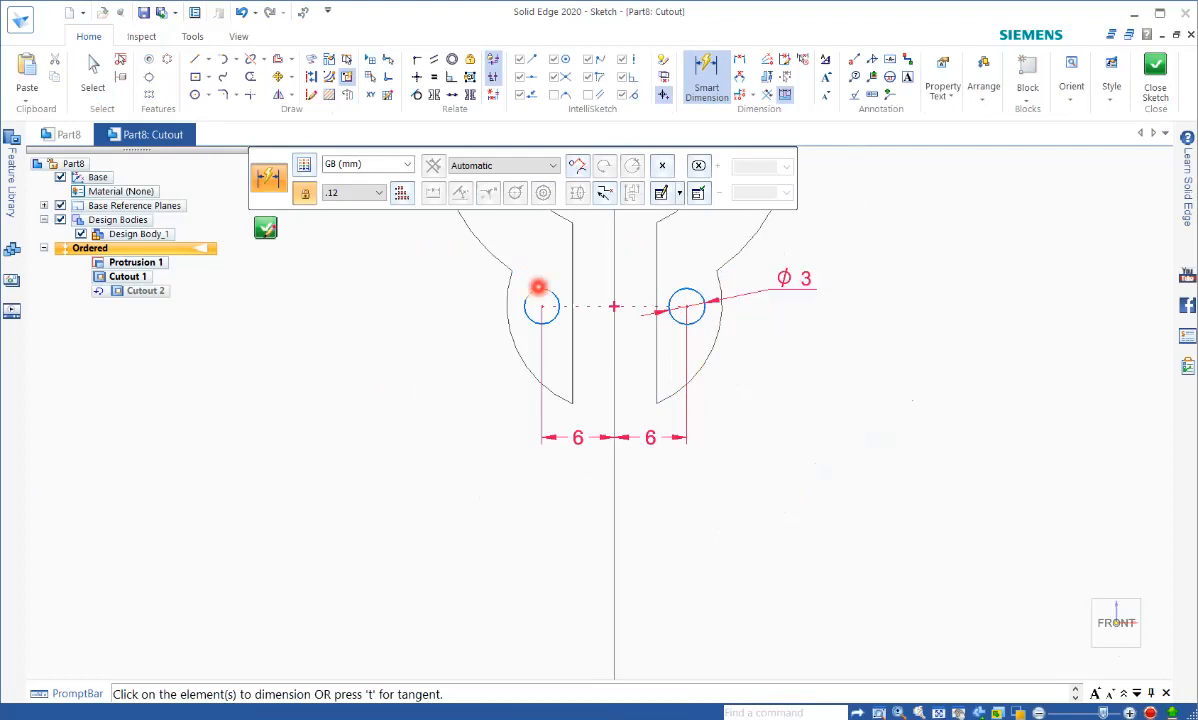
Dimension the left hole circle's diameter as 3 mm, then close the sketch and finish the two-hole cutout.
{"action": "left_click", "coordinate": [540, 289]}
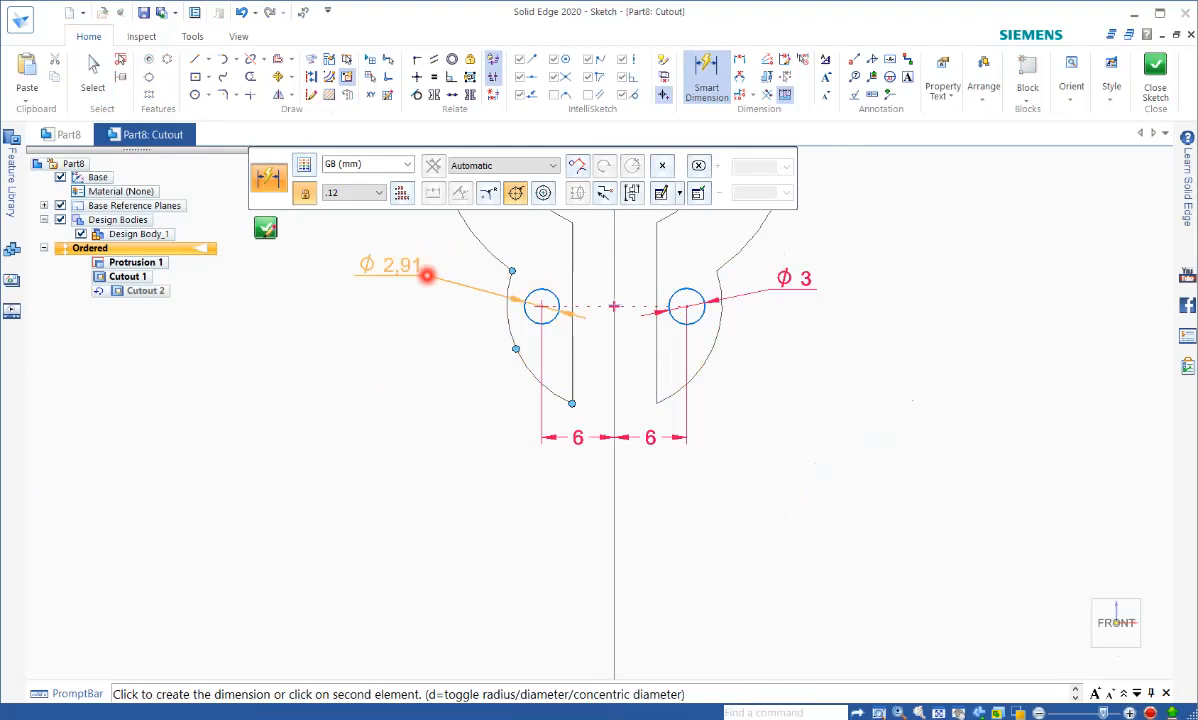
{"action": "left_click", "coordinate": [428, 276]}
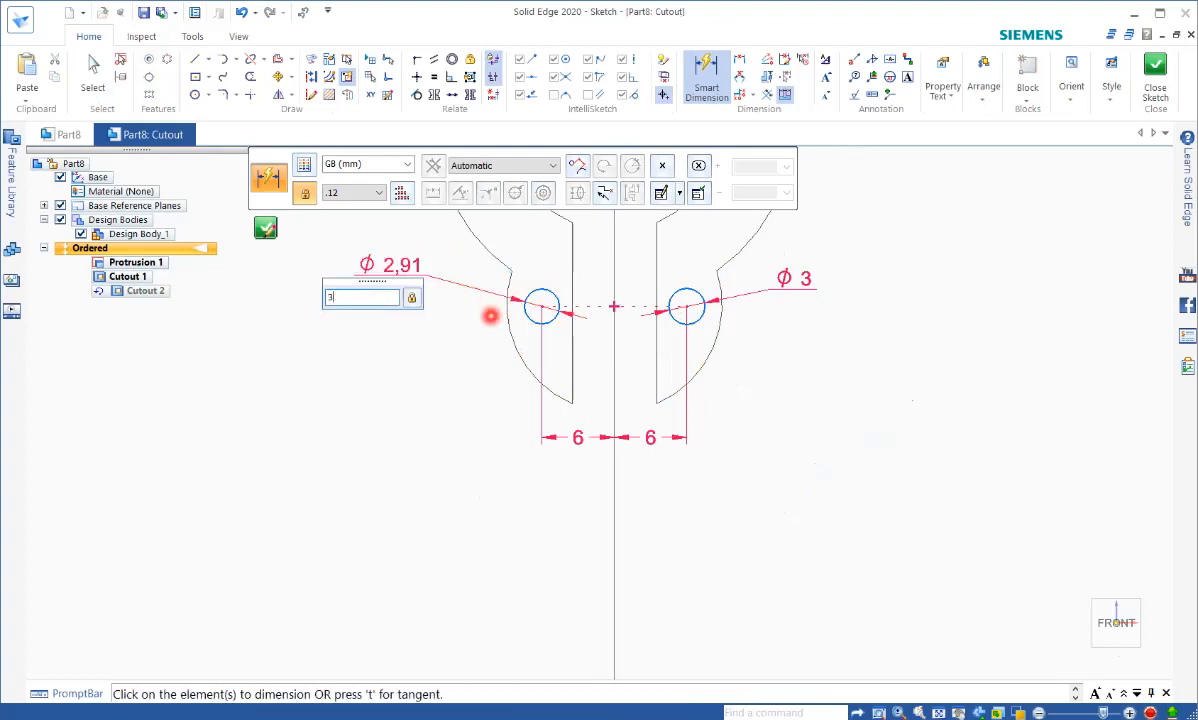
{"action": "key", "text": "Return"}
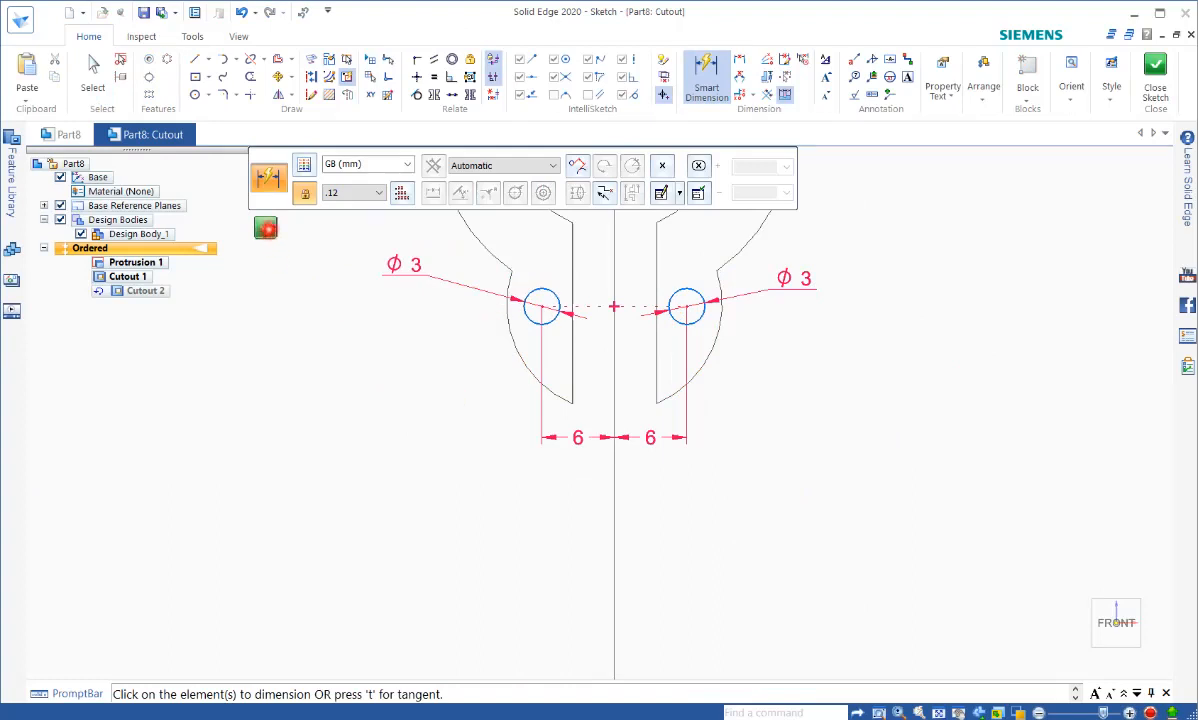
{"action": "left_click", "coordinate": [266, 229]}
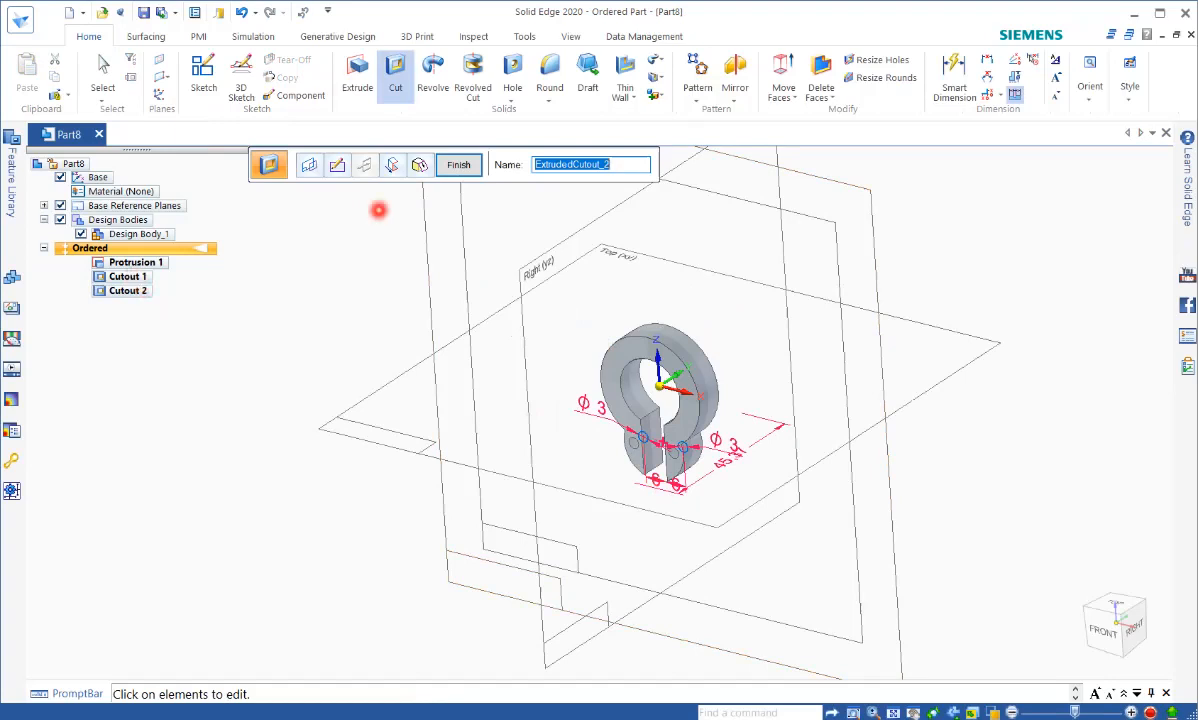
{"action": "left_click", "coordinate": [466, 164]}
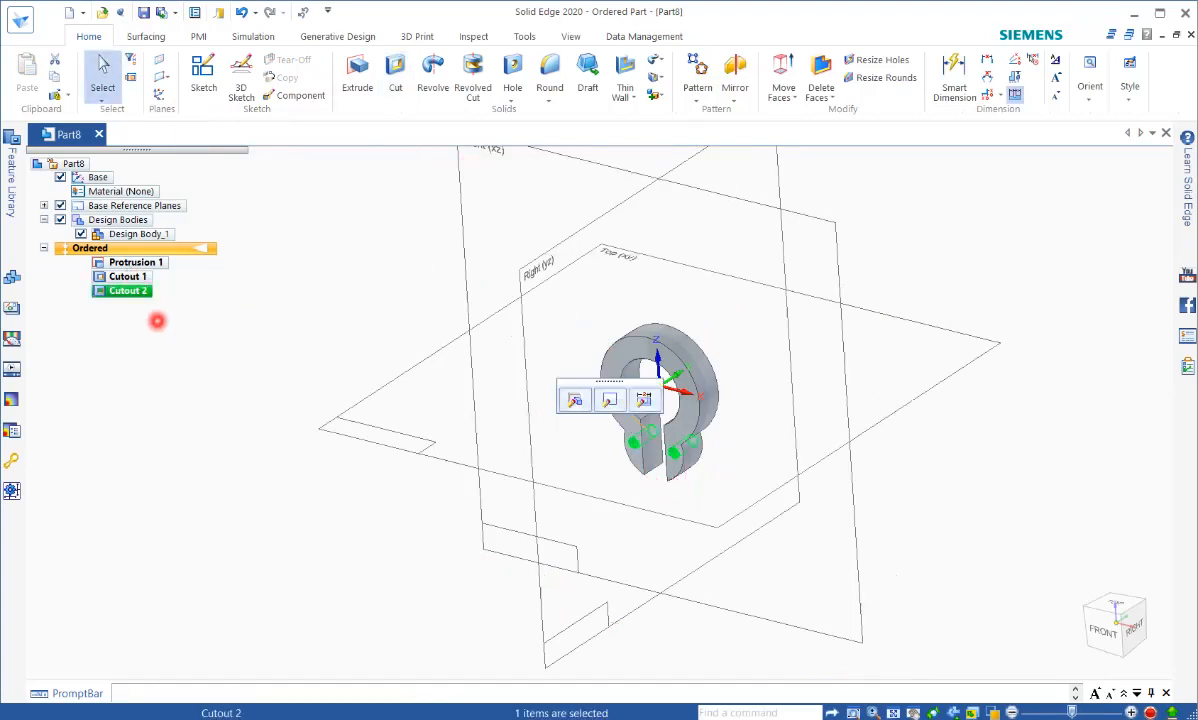
Open the keyhole cutout's profile sketch to check its slot dimensions, then close the sketch and finish the feature.
{"action": "left_click", "coordinate": [138, 276]}
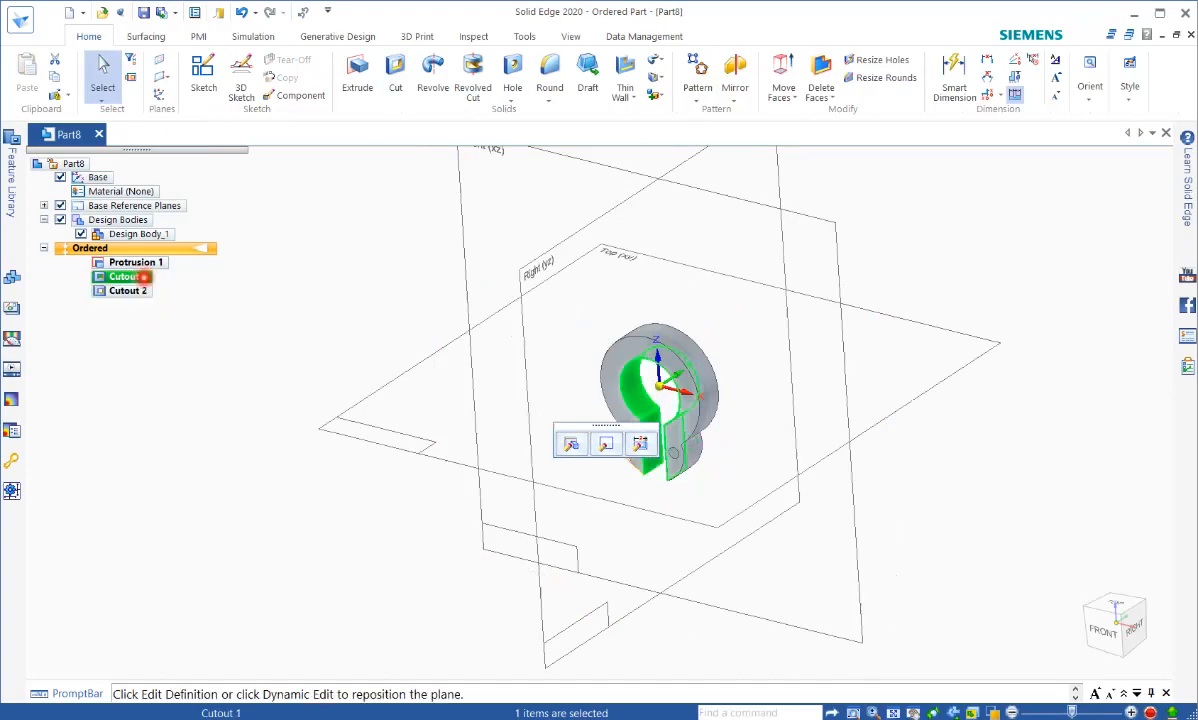
{"action": "left_click", "coordinate": [603, 446]}
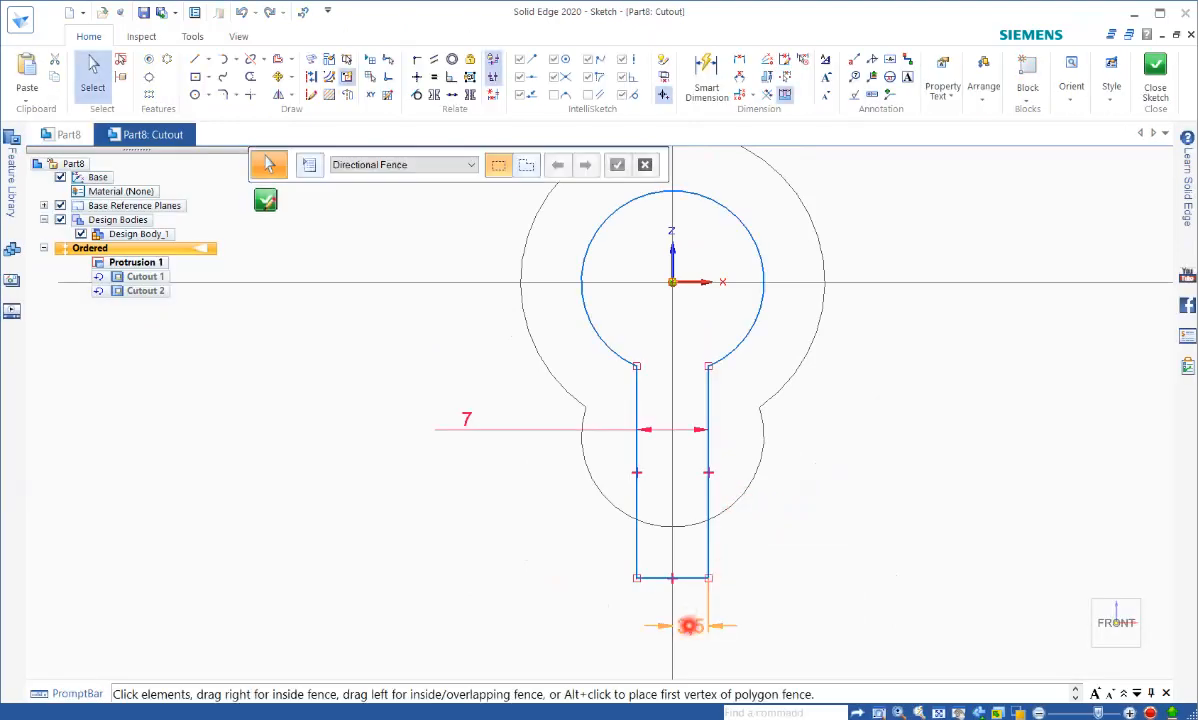
{"action": "left_click", "coordinate": [690, 625]}
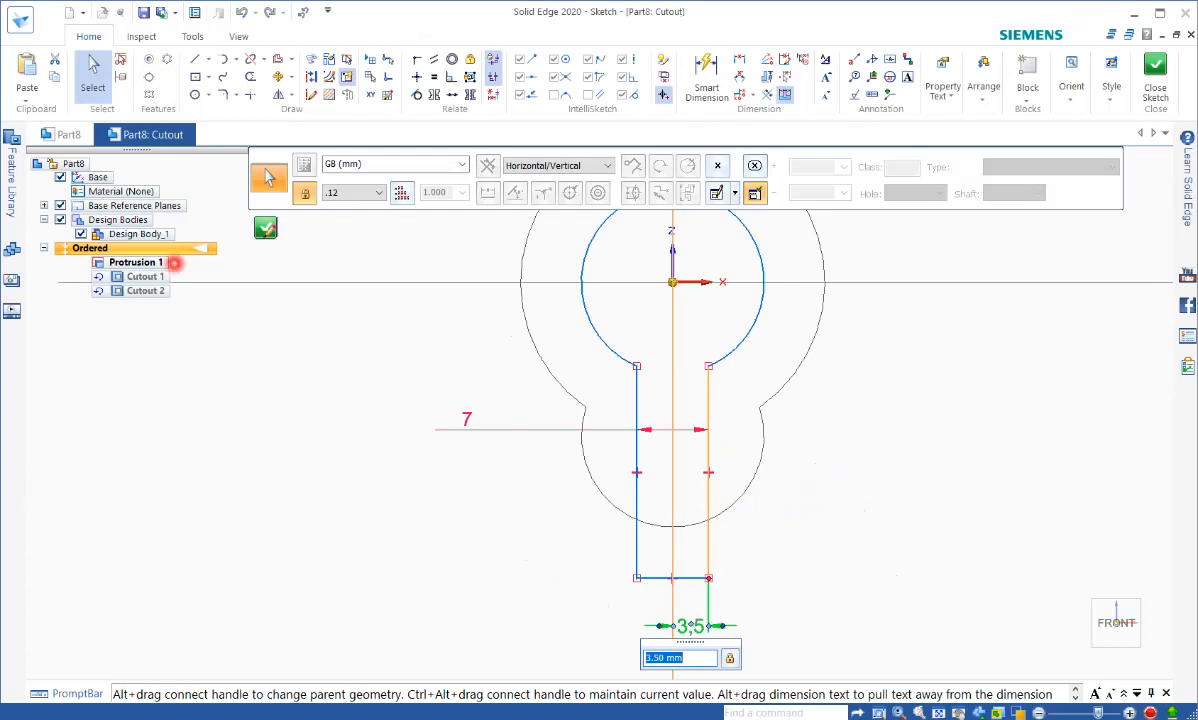
{"action": "left_click", "coordinate": [265, 228]}
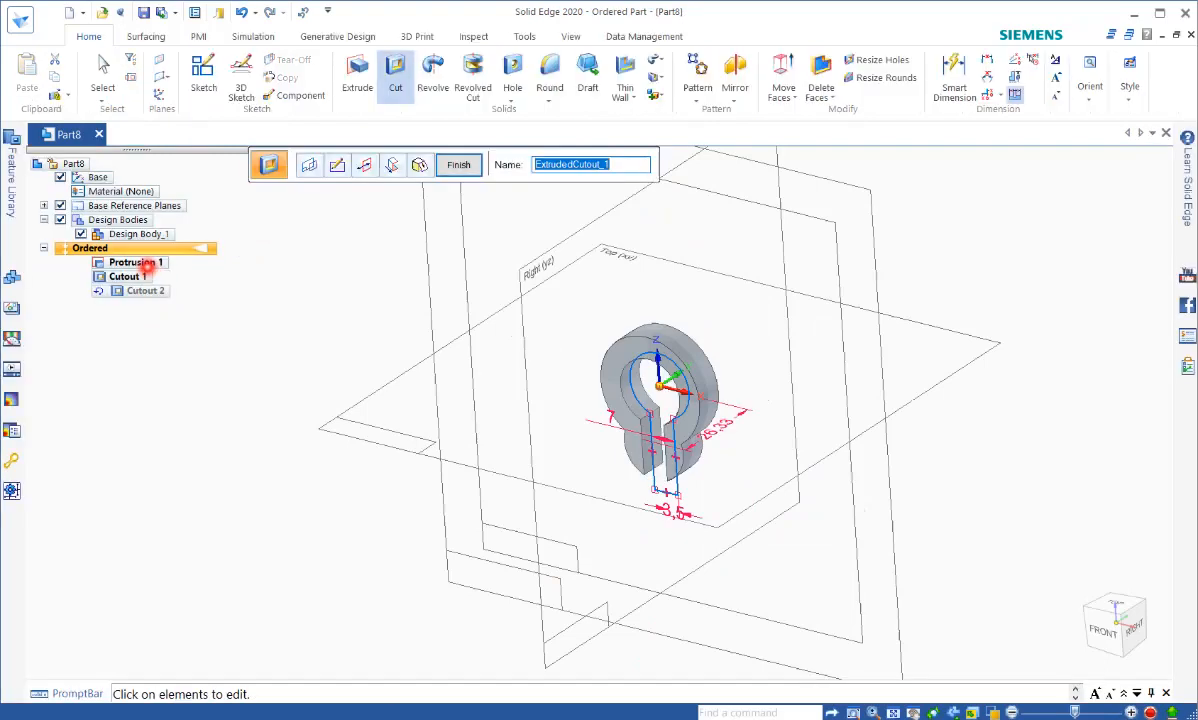
{"action": "left_click", "coordinate": [458, 165]}
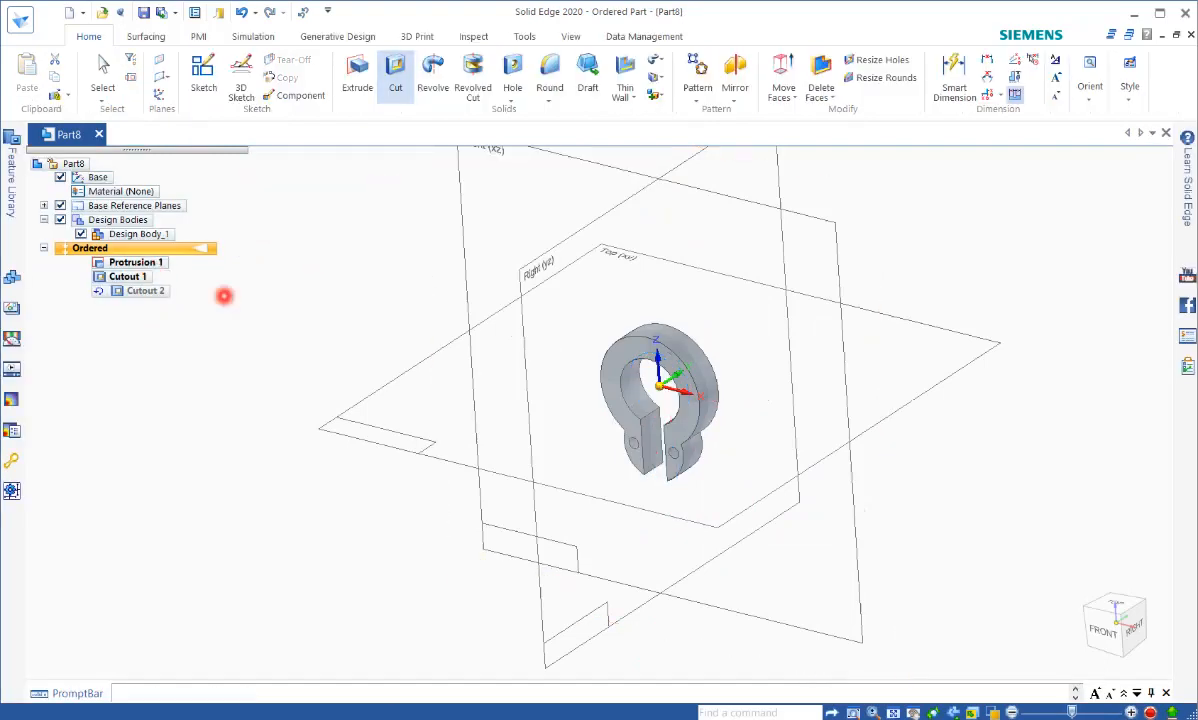
Select the two-circle body protrusion to access its edit options.
{"action": "left_click", "coordinate": [132, 262]}
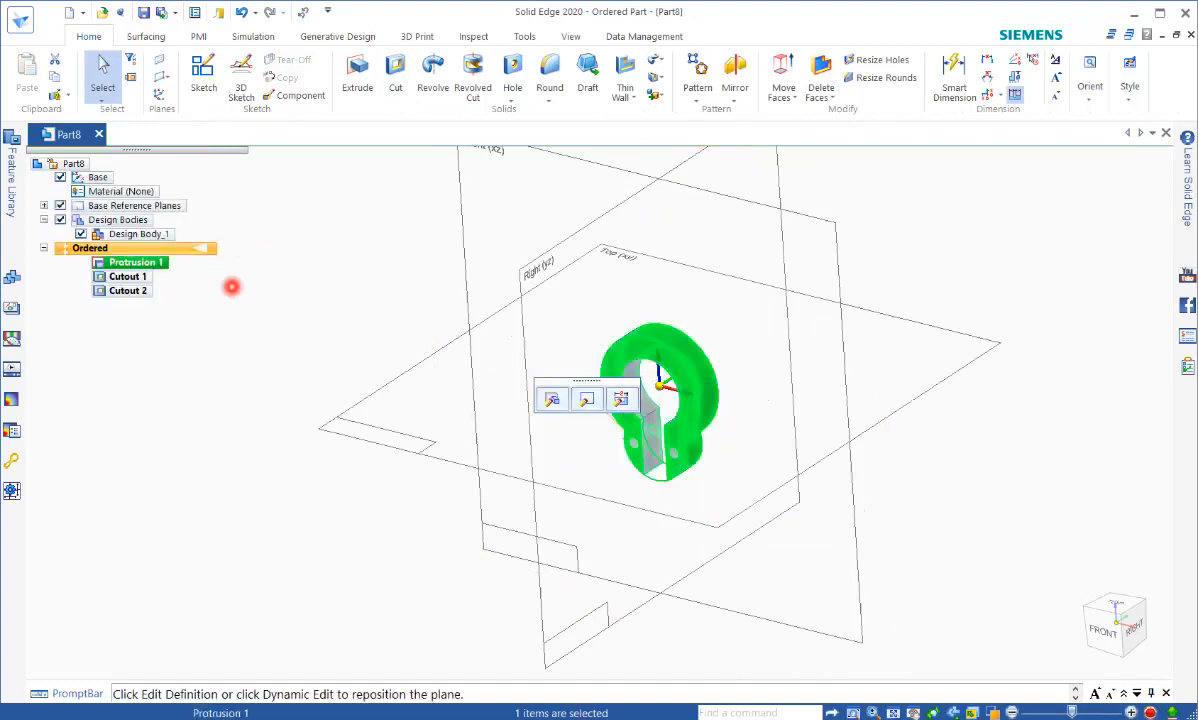